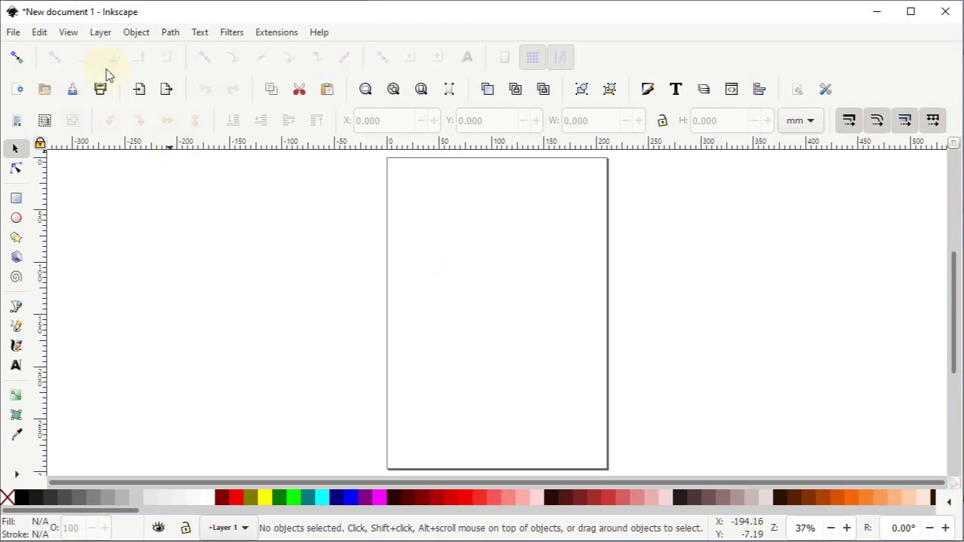
Step: Keep the custom window layout and leave the View menu without changes
left_click(66, 37)
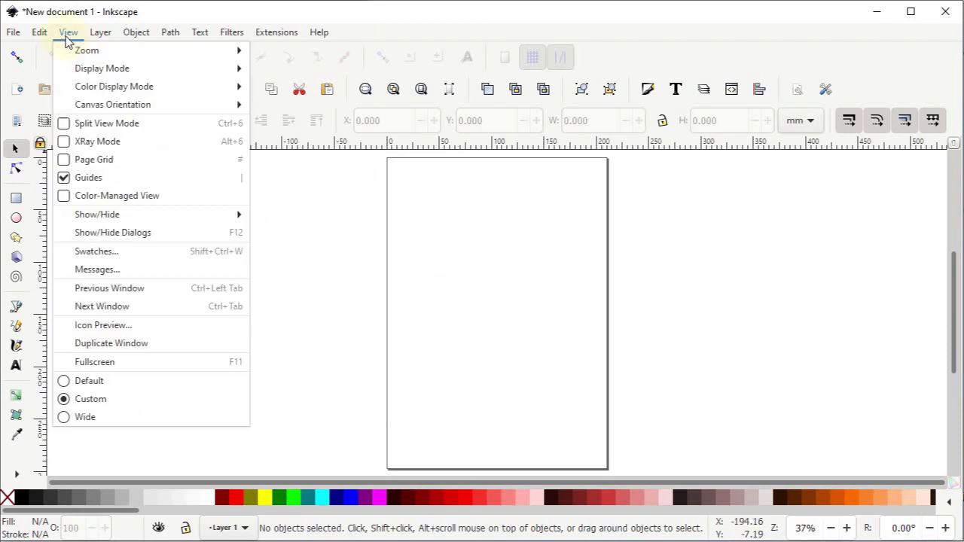
left_click(124, 402)
left_click(67, 35)
mouse_move(188, 221)
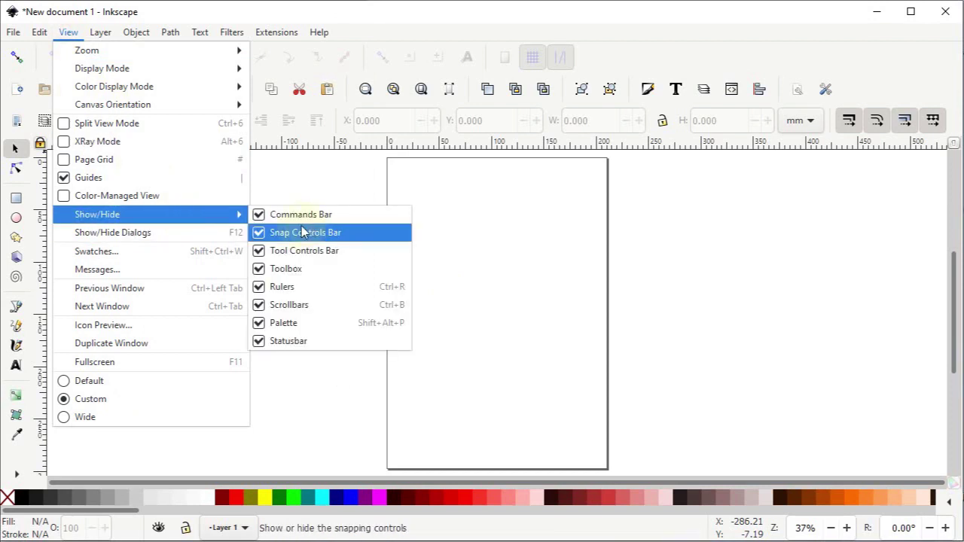
left_click(317, 369)
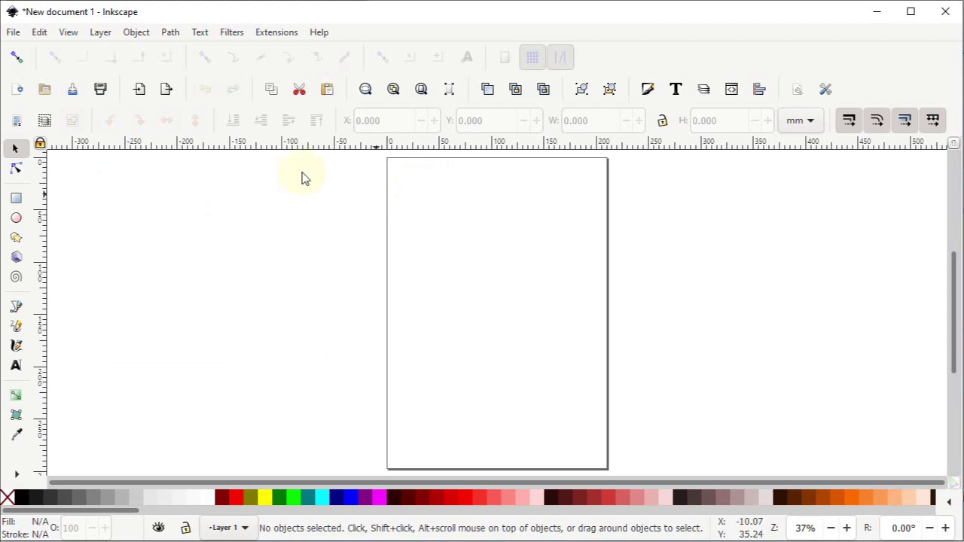
Step: In Document Properties, set both the display units and page size units to px
left_click(13, 36)
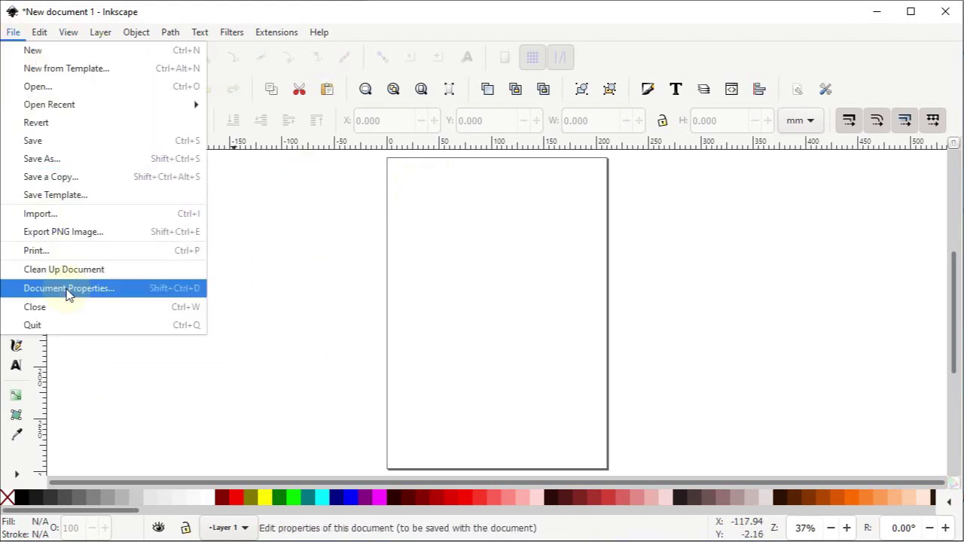
left_click(64, 287)
left_click_drag(705, 10, 473, 10)
left_click(461, 111)
left_click(450, 171)
left_click(759, 314)
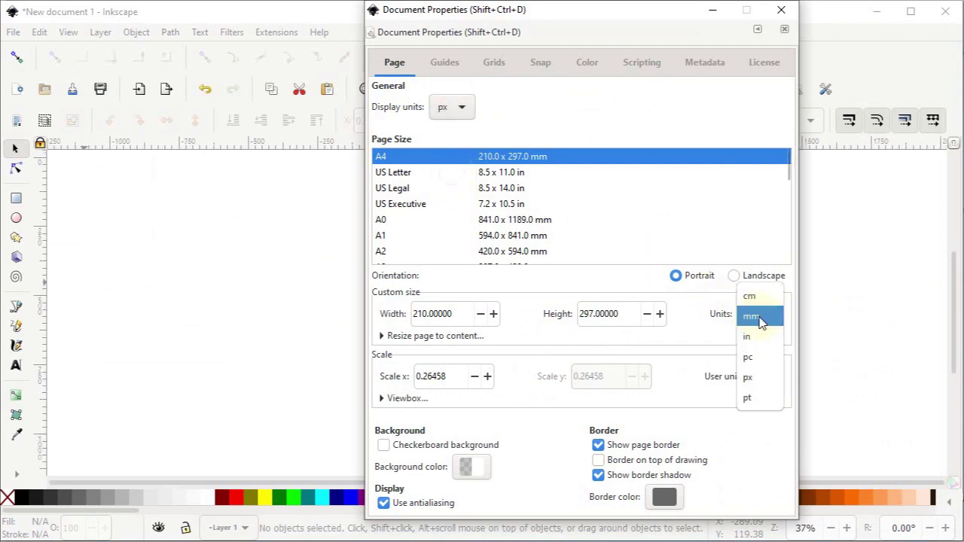
left_click(759, 377)
Step: Set the page width to 1280 px and height to 720 px, then close Document Properties
left_click_drag(473, 315, 358, 309)
type("1280")
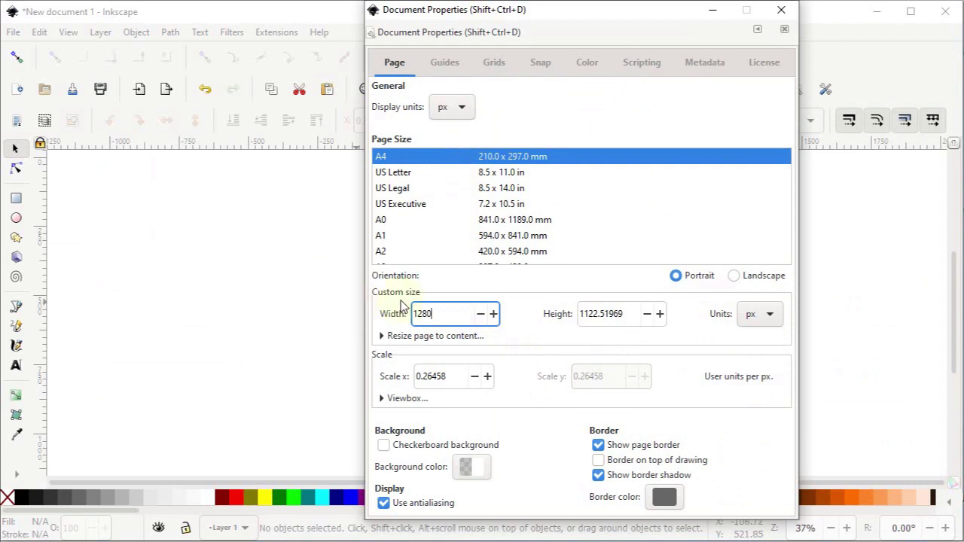
left_click_drag(630, 317, 519, 311)
type("720.00000")
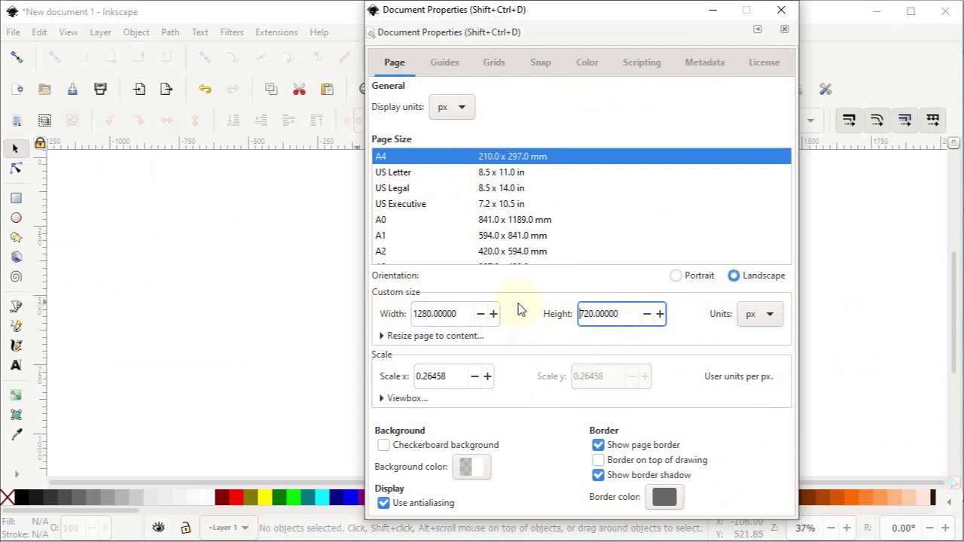
left_click(781, 9)
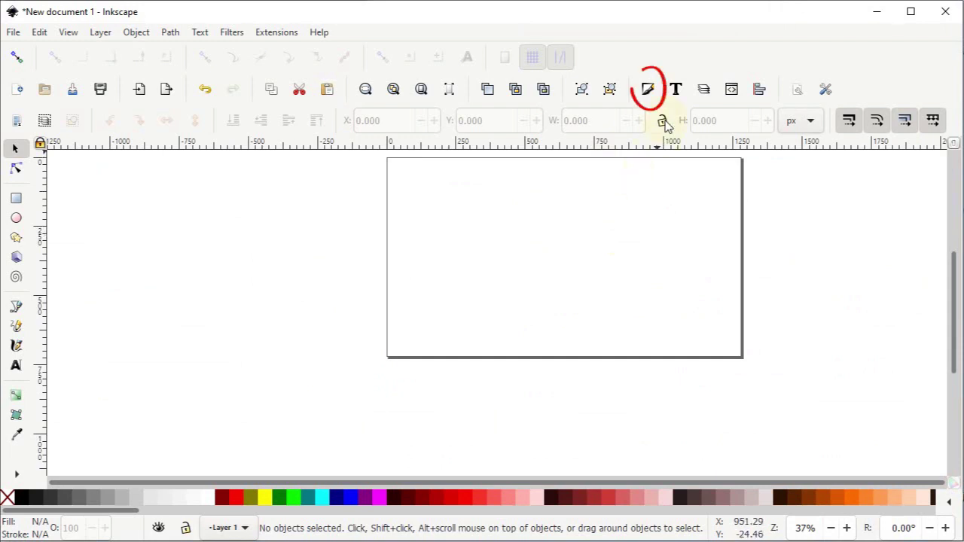
Step: Show the Fill and Stroke and Align and Distribute panels and zoom to fit the page
left_click(650, 89)
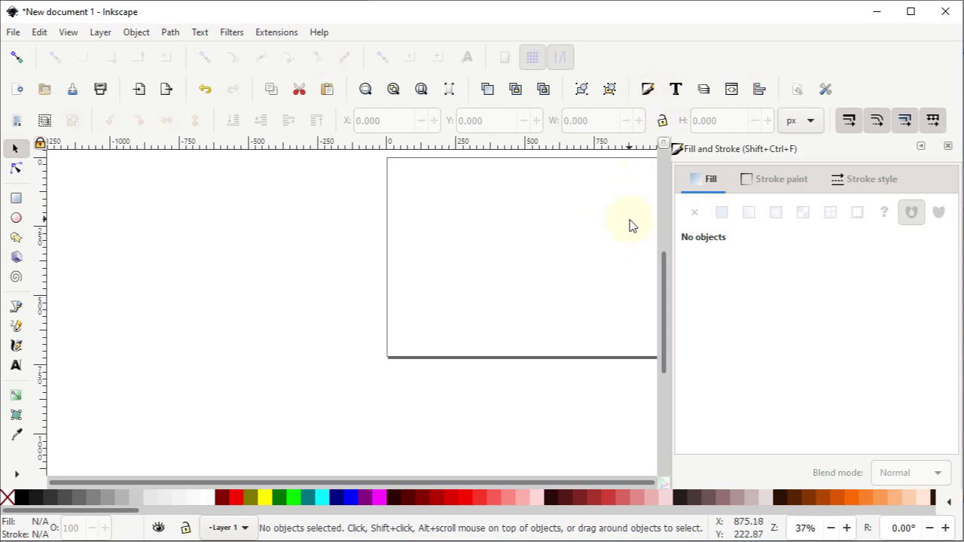
left_click(759, 91)
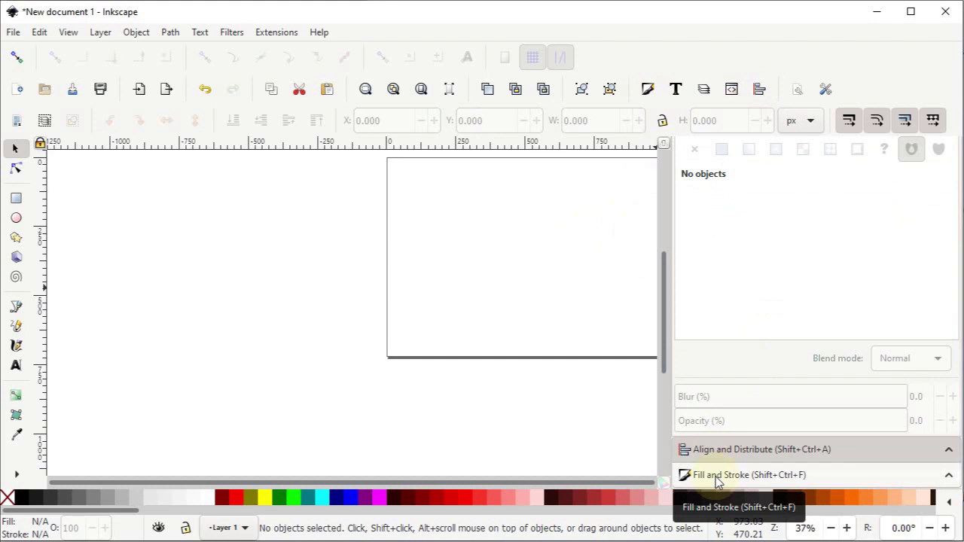
left_click(421, 90)
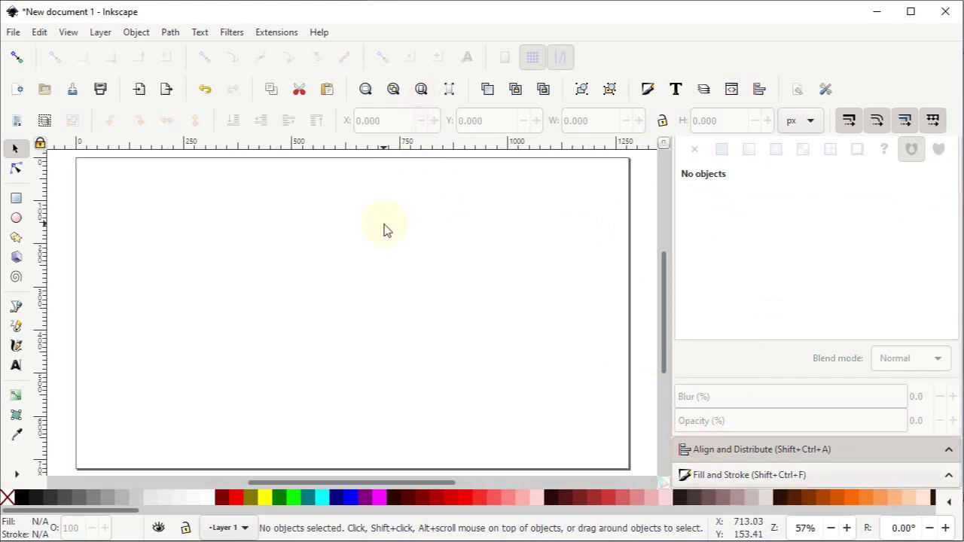
Step: Draw a 6-corner polygon hexagon and fill it 90% gray (1a1a1aff)
left_click(16, 238)
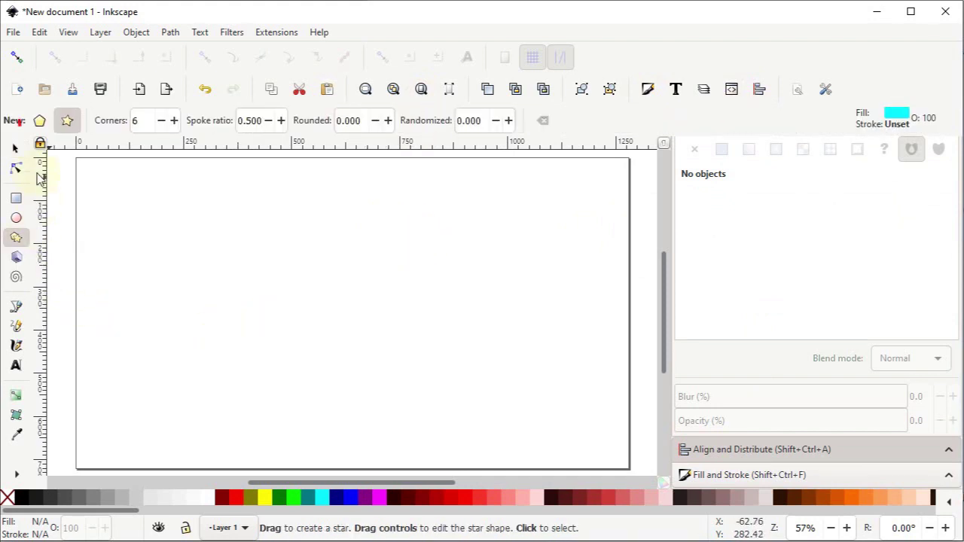
left_click(38, 127)
left_click_drag(143, 121, 119, 121)
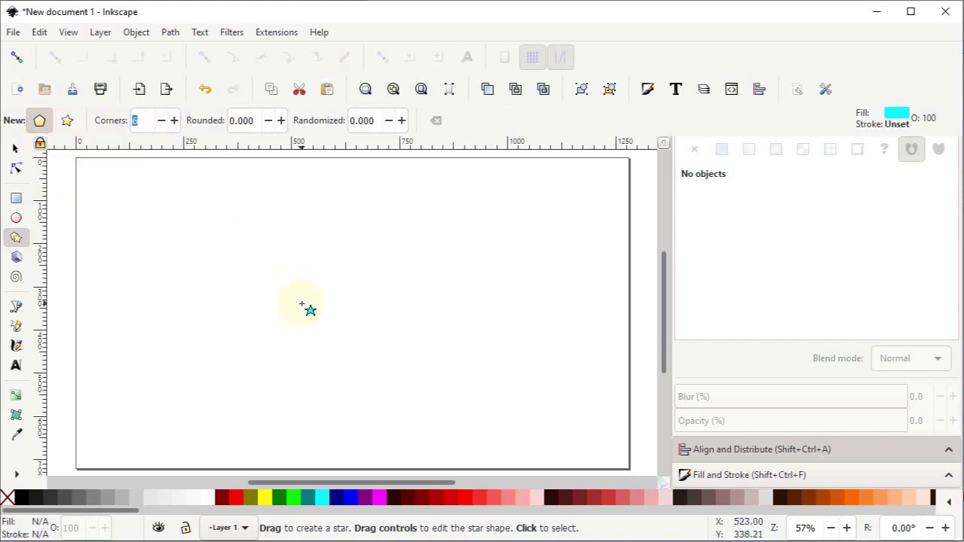
left_click(301, 304, "ctrl")
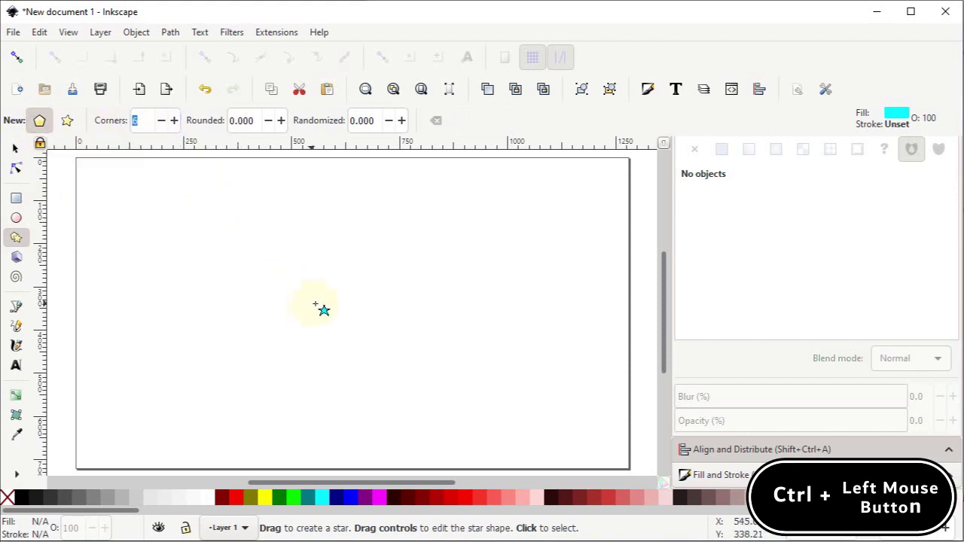
left_click_drag(321, 303, 323, 433)
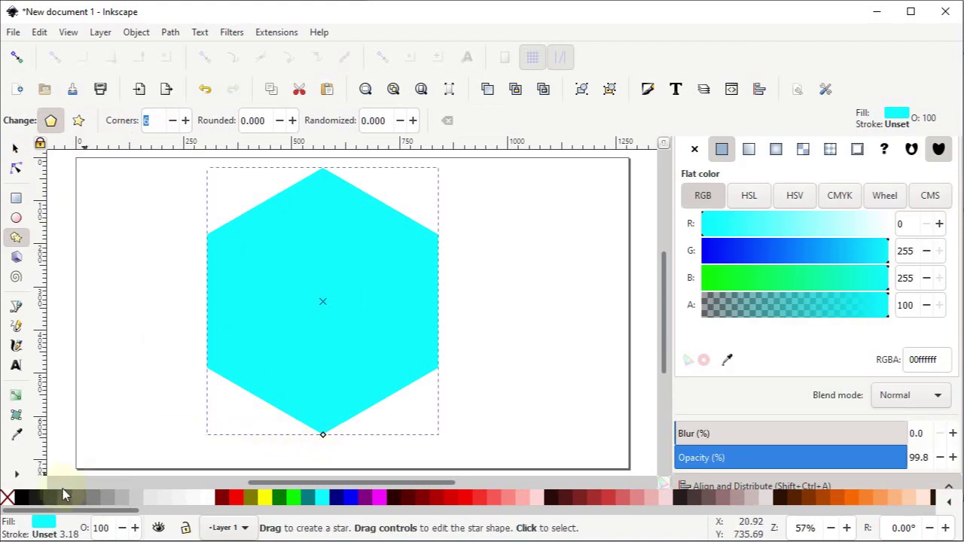
left_click(38, 497)
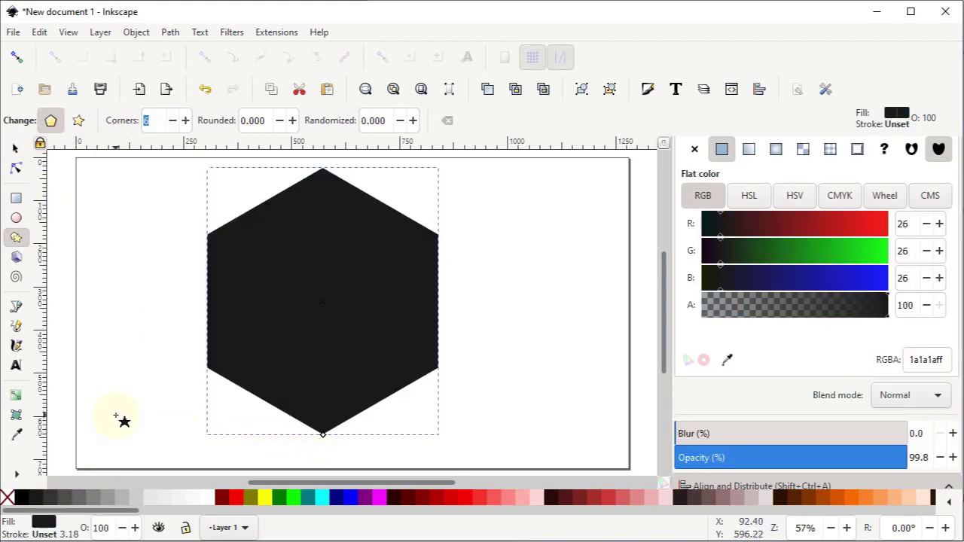
Step: Add a Corners (Fillet/Chamfer) path effect to the hexagon from Path Effects
left_click(16, 169)
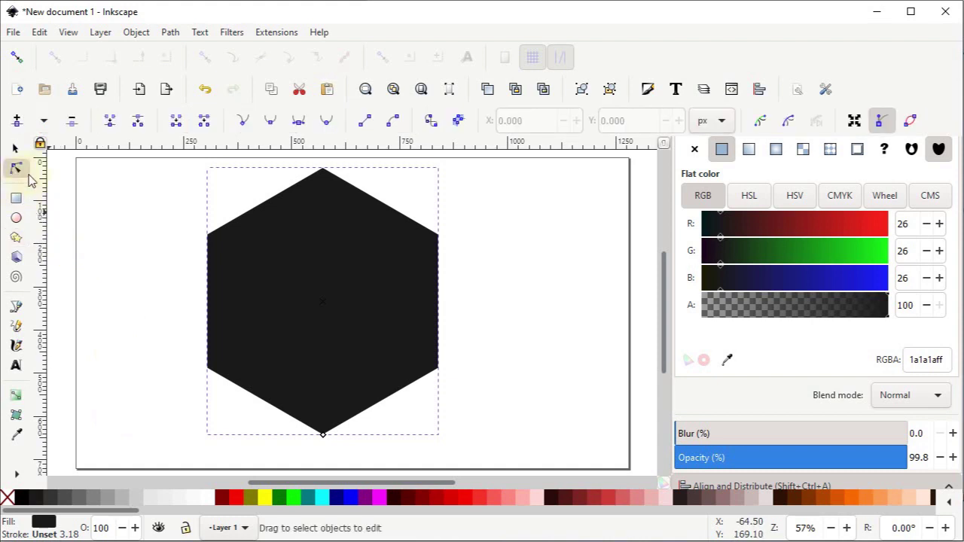
left_click(170, 32)
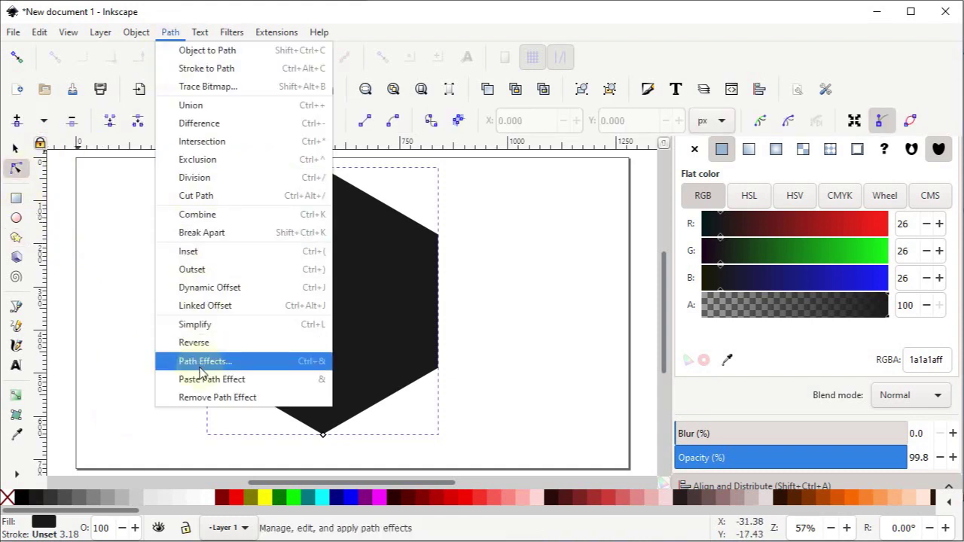
left_click(203, 362)
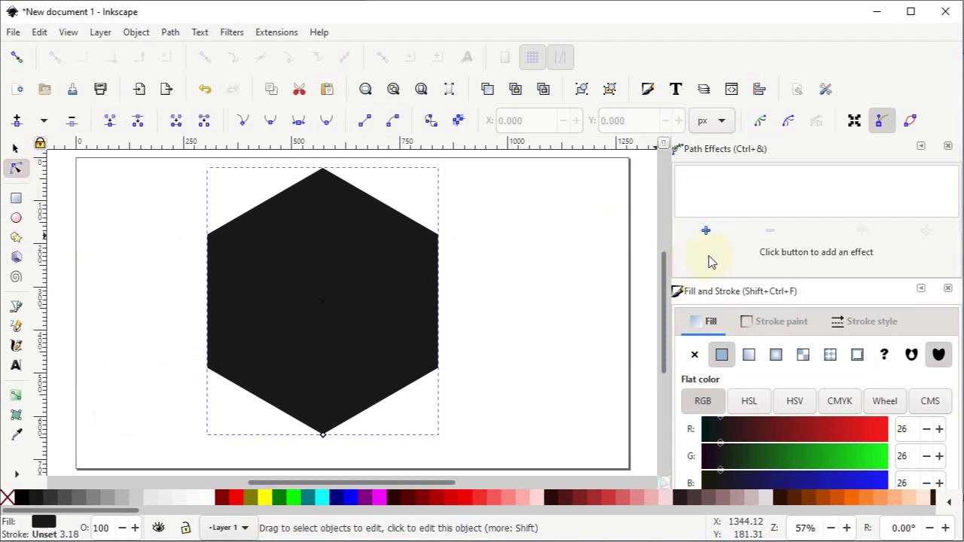
left_click(706, 230)
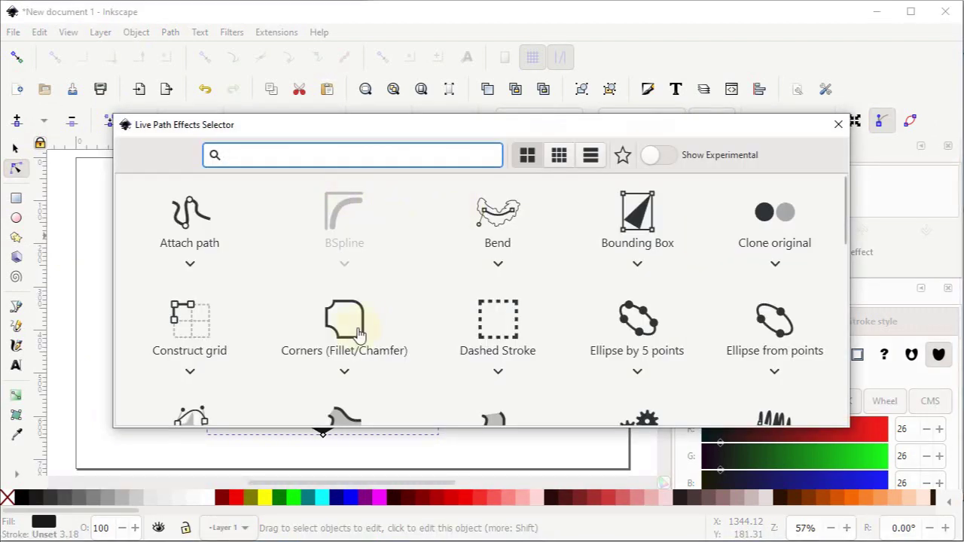
left_click(357, 335)
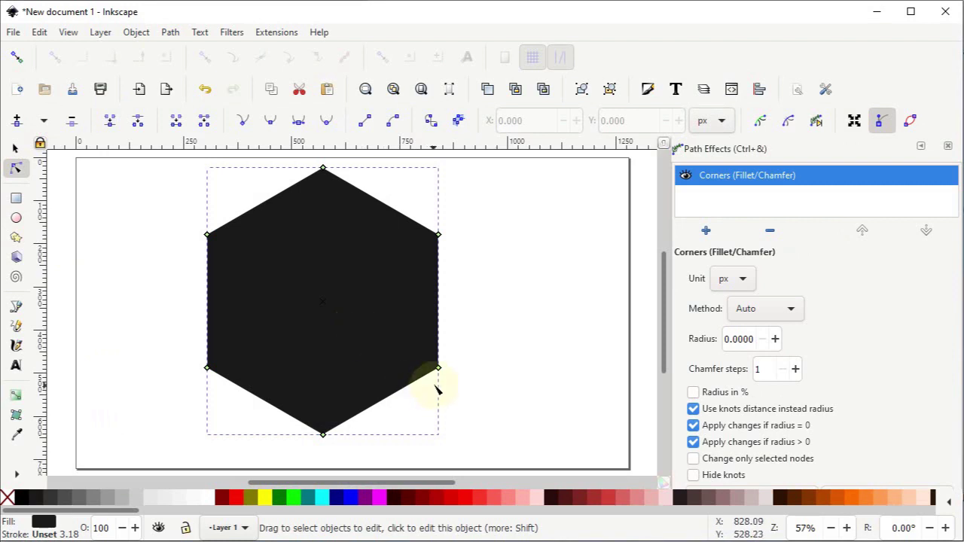
Step: Drag the fillet knots to round the lower-right, lower-left and top corners
left_click_drag(438, 369, 299, 459)
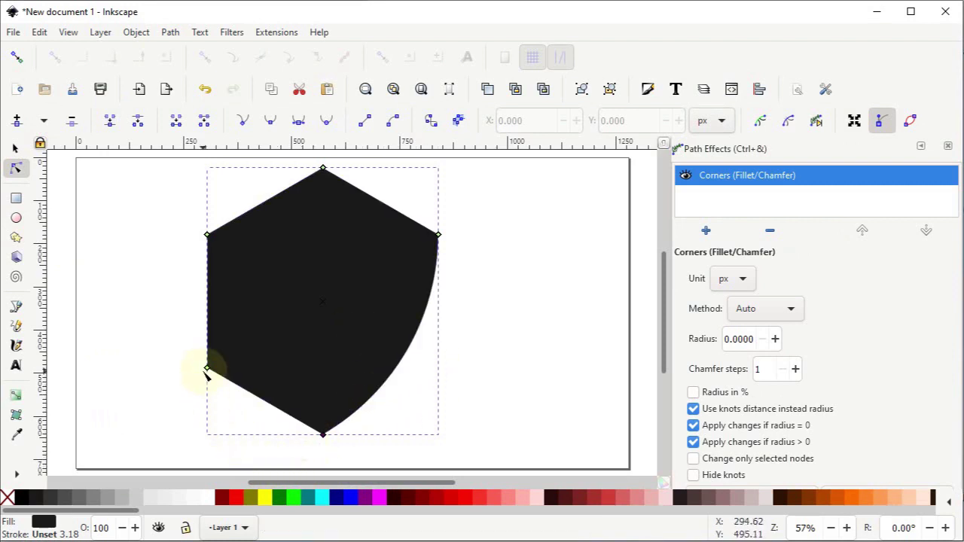
left_click_drag(207, 368, 333, 459)
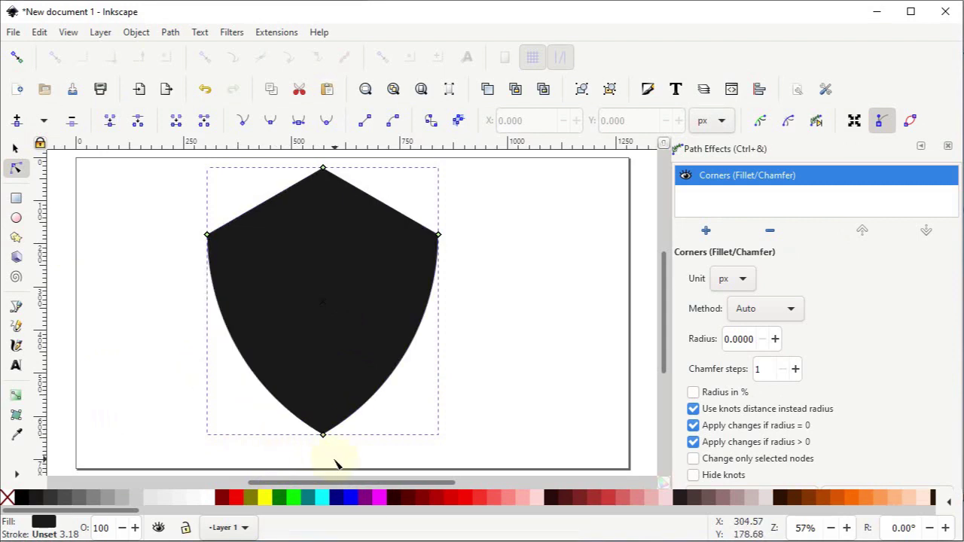
left_click_drag(323, 170, 332, 262)
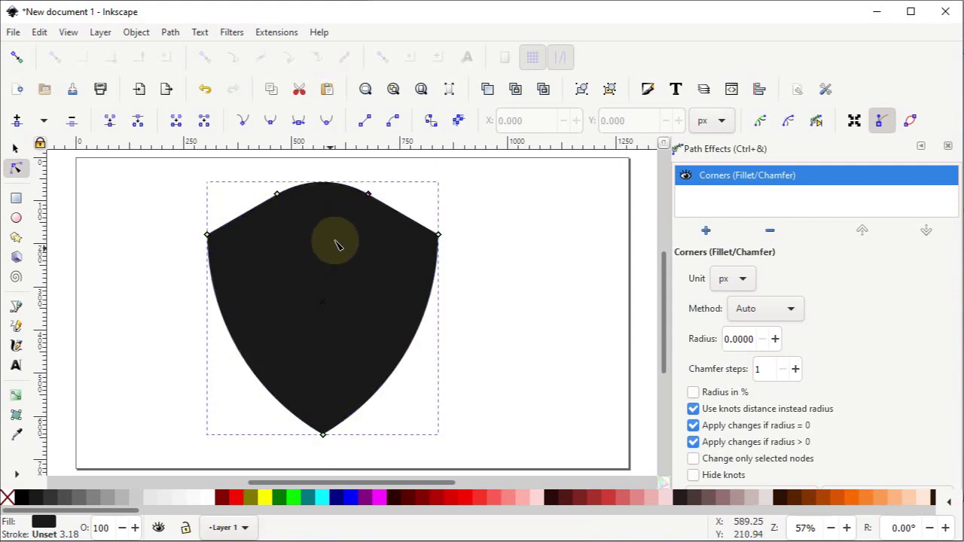
Step: Give the top-right corner an inverse fillet, curving the shield's top edge inward
left_click(404, 197, "shift")
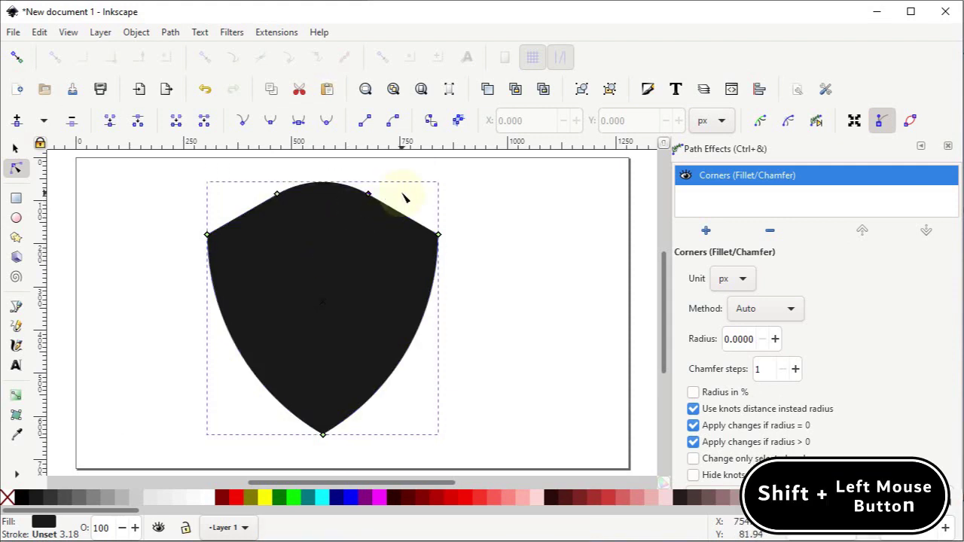
left_click(369, 194, "shift")
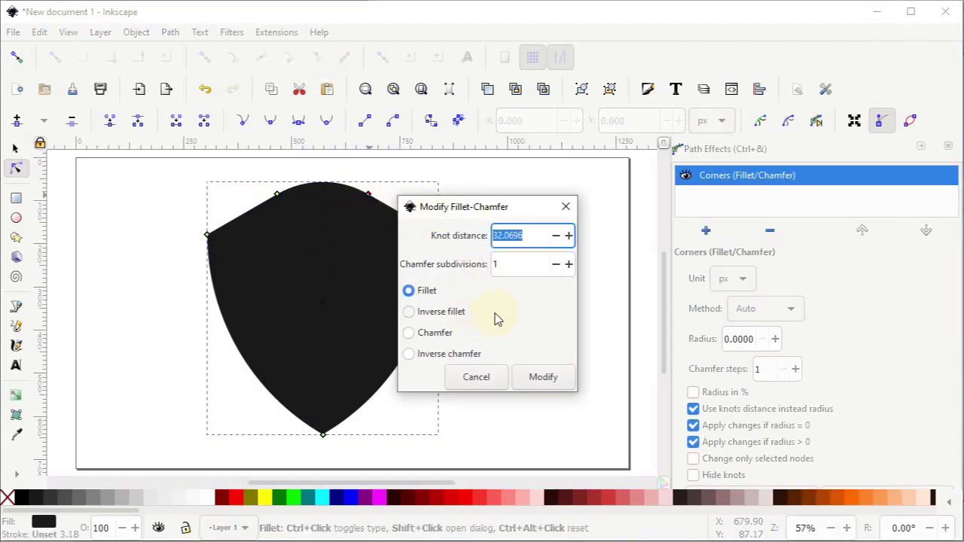
left_click(454, 317)
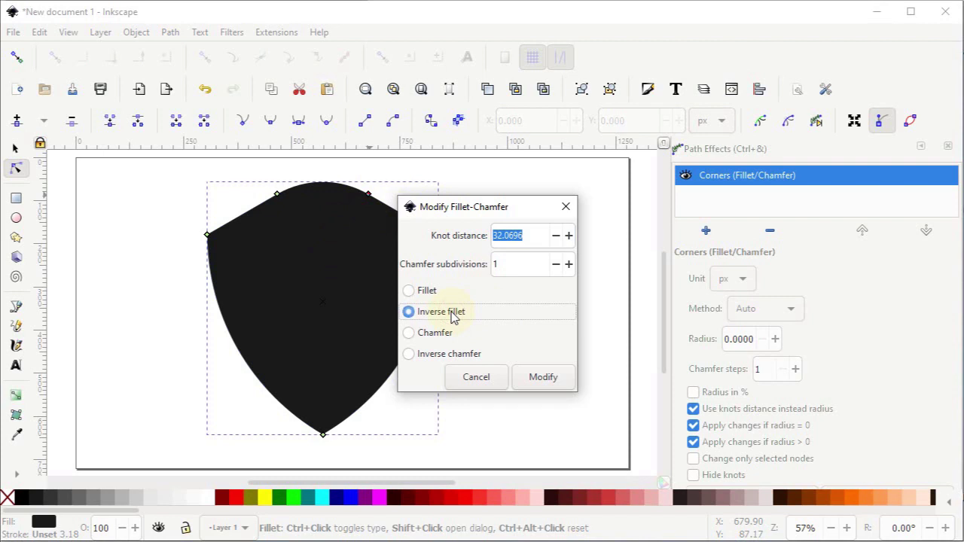
left_click(536, 377)
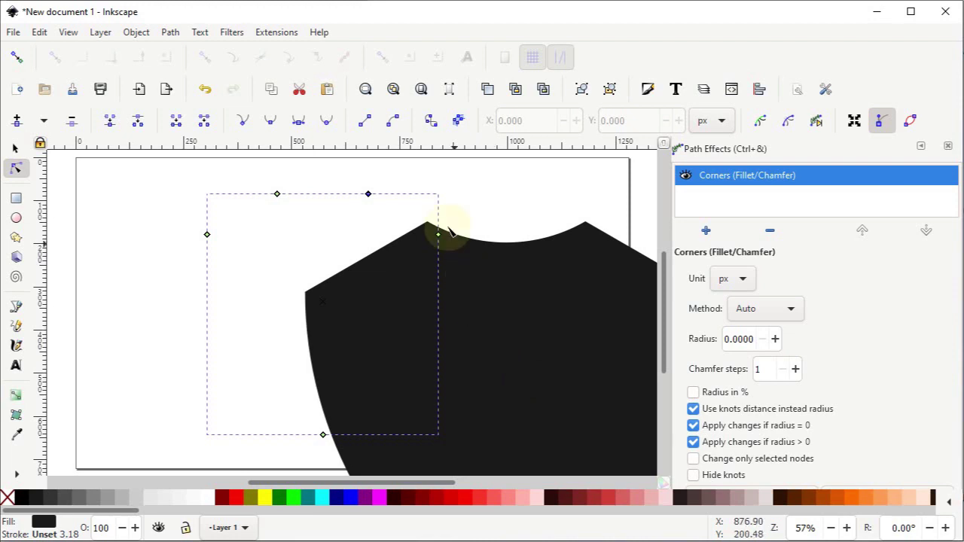
left_click(421, 90)
Step: Draw a long thin rectangle across the shield and fill it yellow
key("Escape")
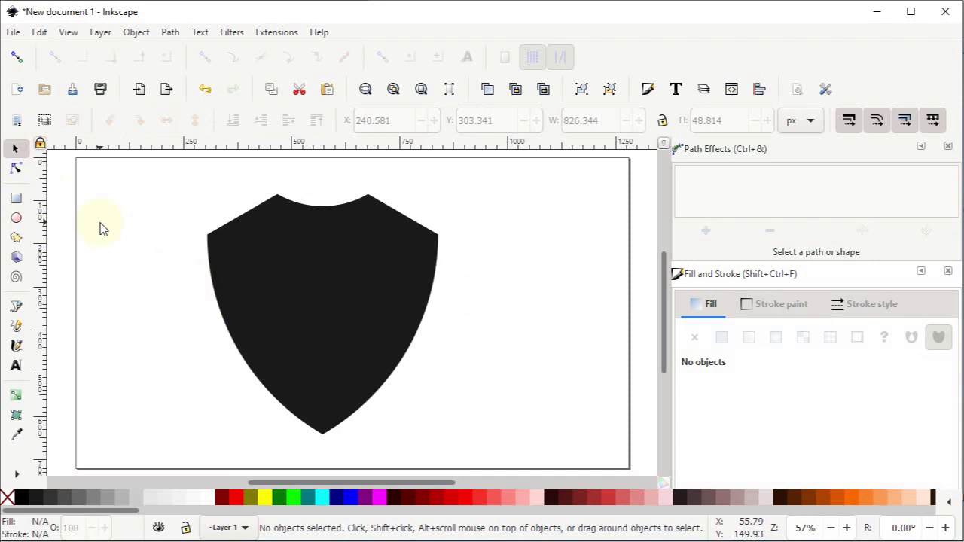
left_click(16, 198)
mouse_move(173, 273)
left_mouse_down()
mouse_move(324, 296)
mouse_move(518, 288)
left_mouse_up()
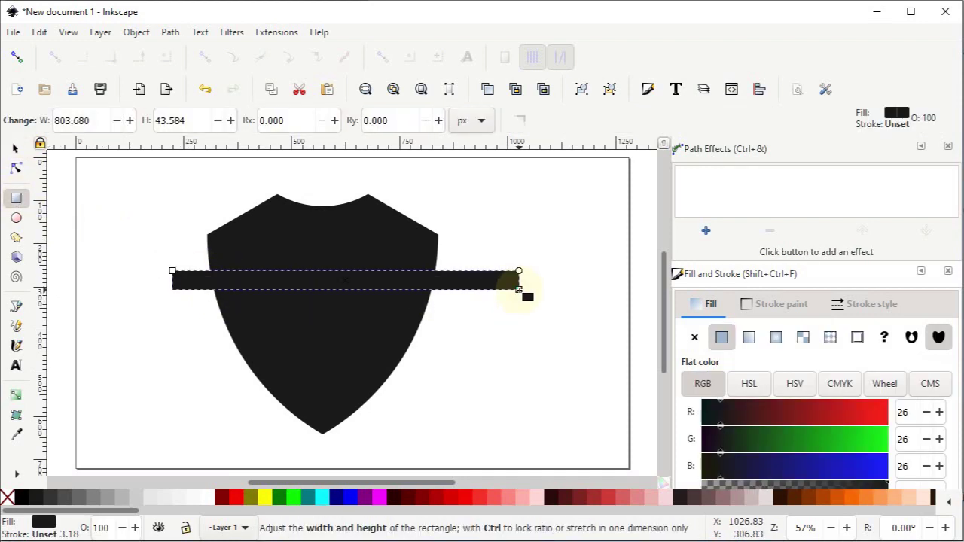
left_click(265, 497)
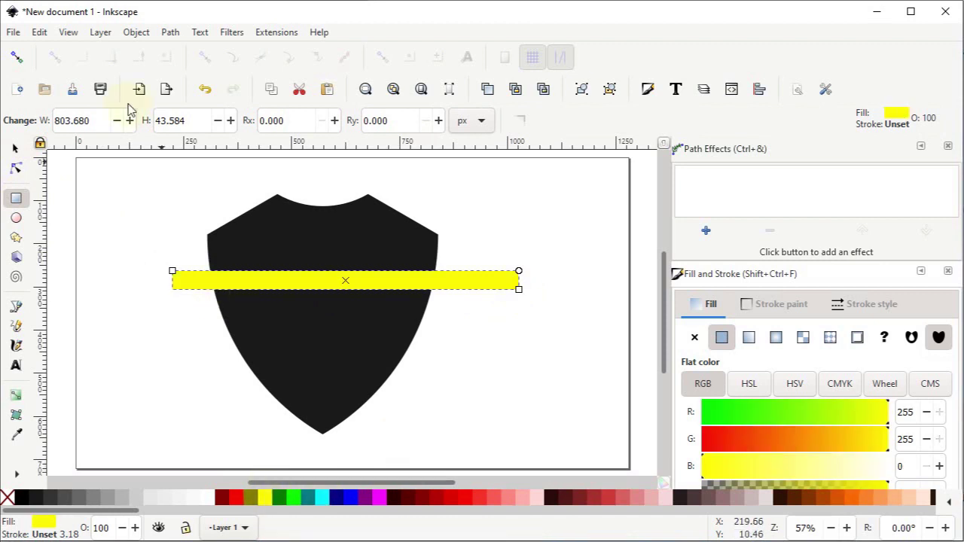
Step: Set the bar's height to 15 px and enable snapping to nodes and paths
left_click(15, 148)
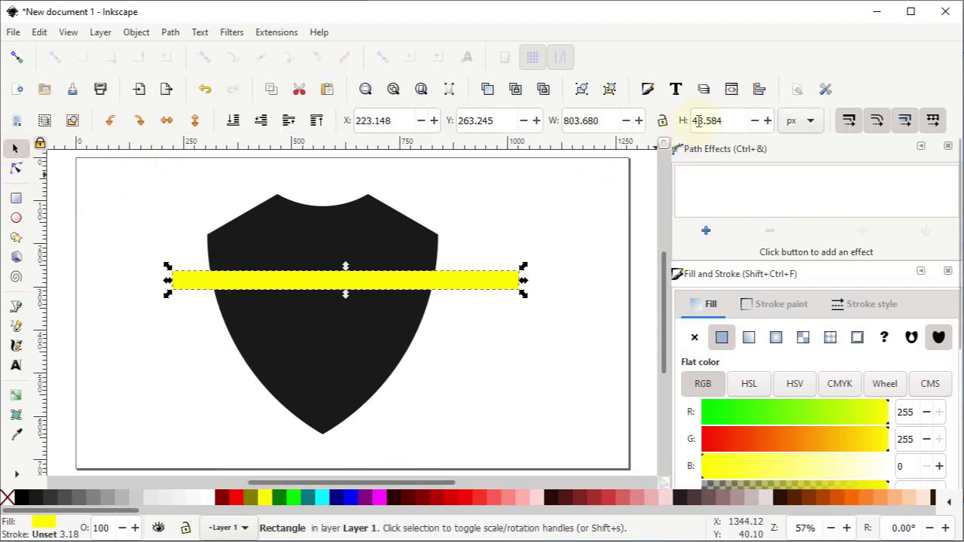
double_click(728, 124)
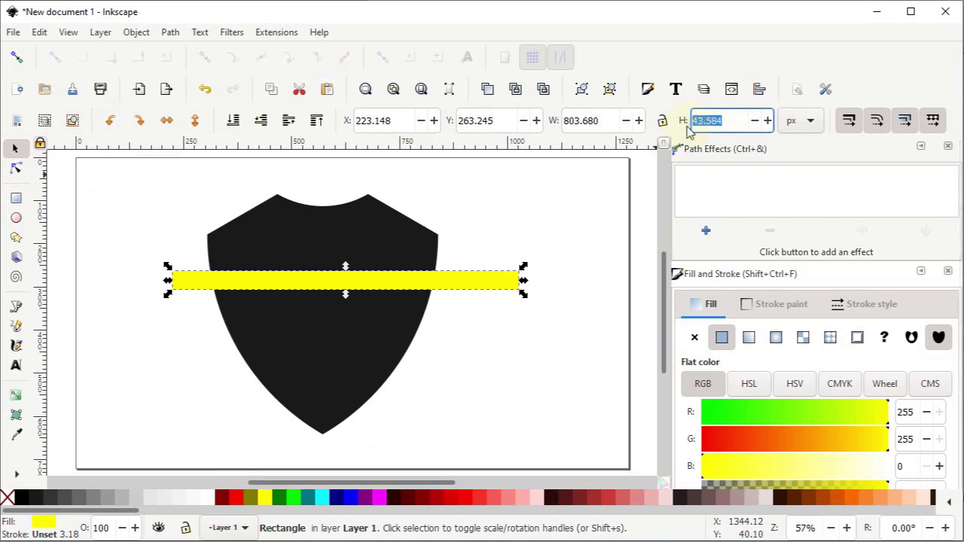
type("15")
key("Return")
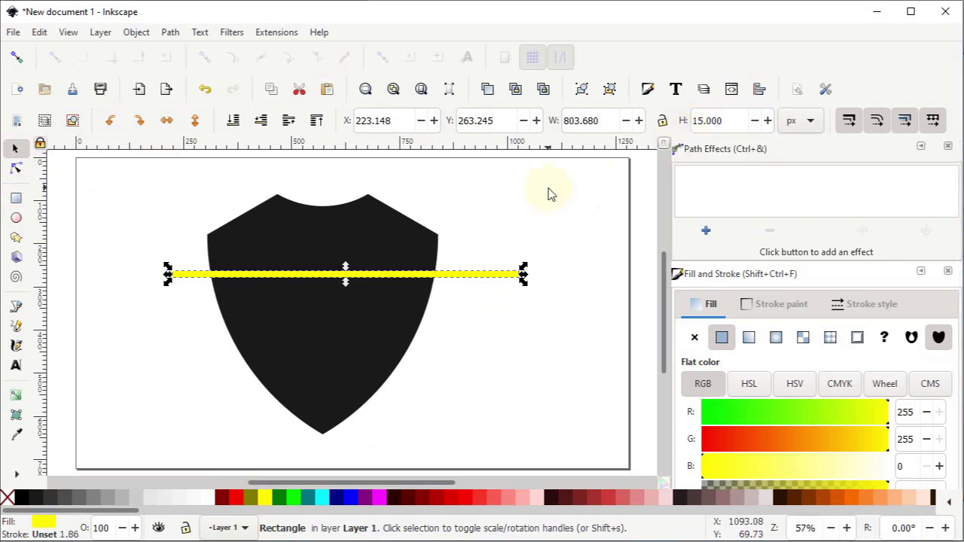
left_click(17, 57)
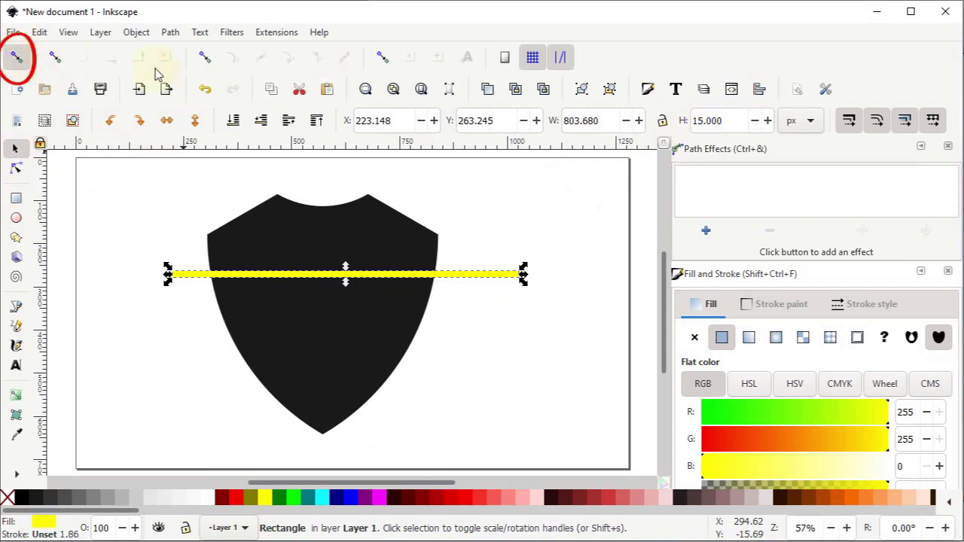
left_click(204, 59)
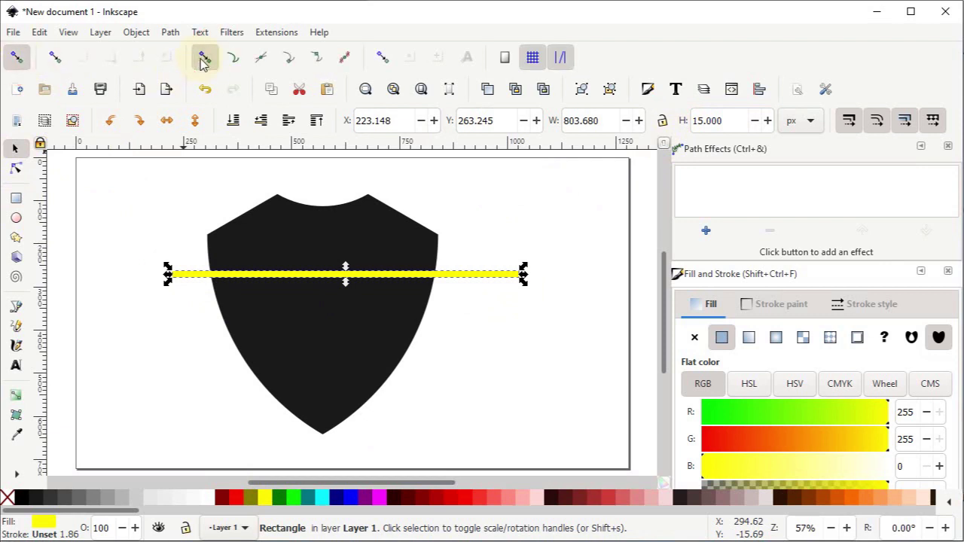
Step: Snap the bar's top-left corner onto the shield's upper-right corner (X 676.785, Y 84.991)
left_click(289, 58)
left_click_drag(184, 277, 370, 209)
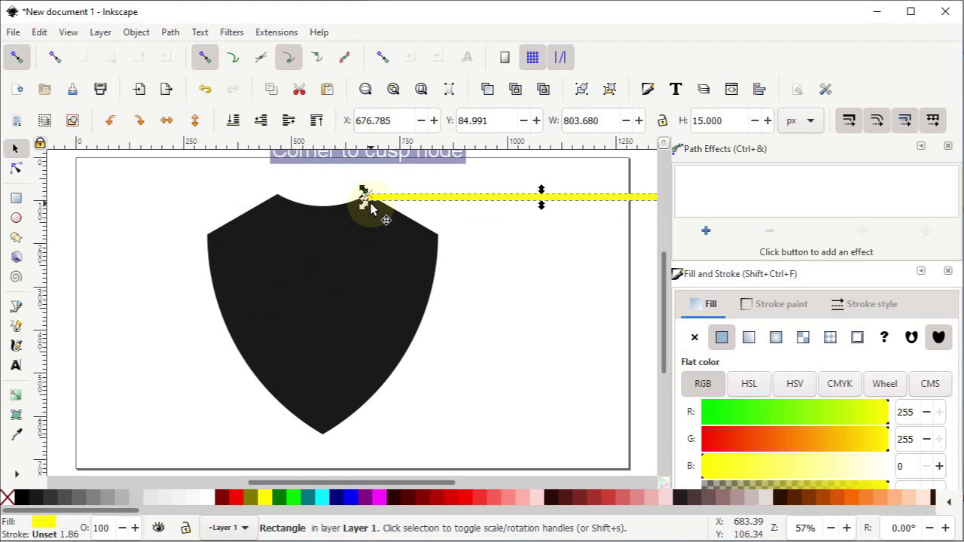
left_click(467, 242)
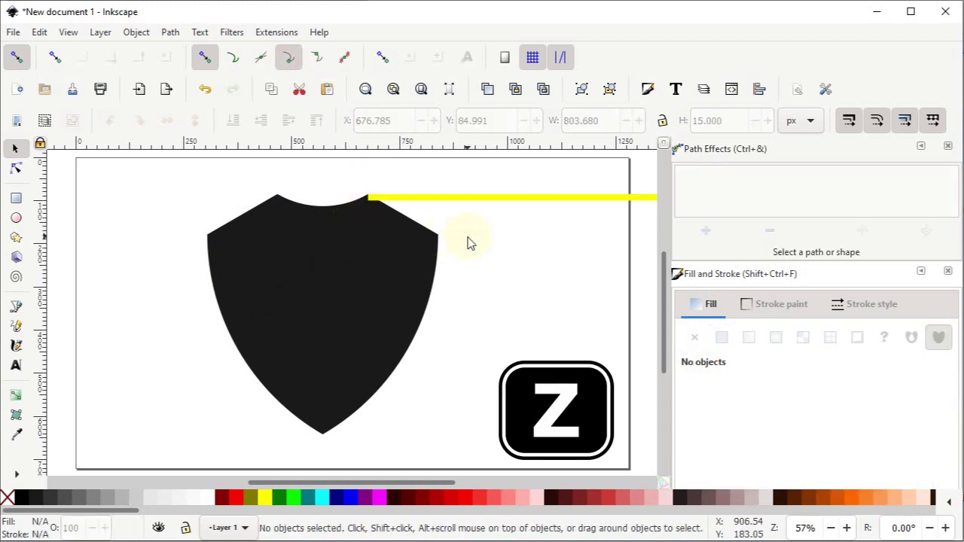
key("z")
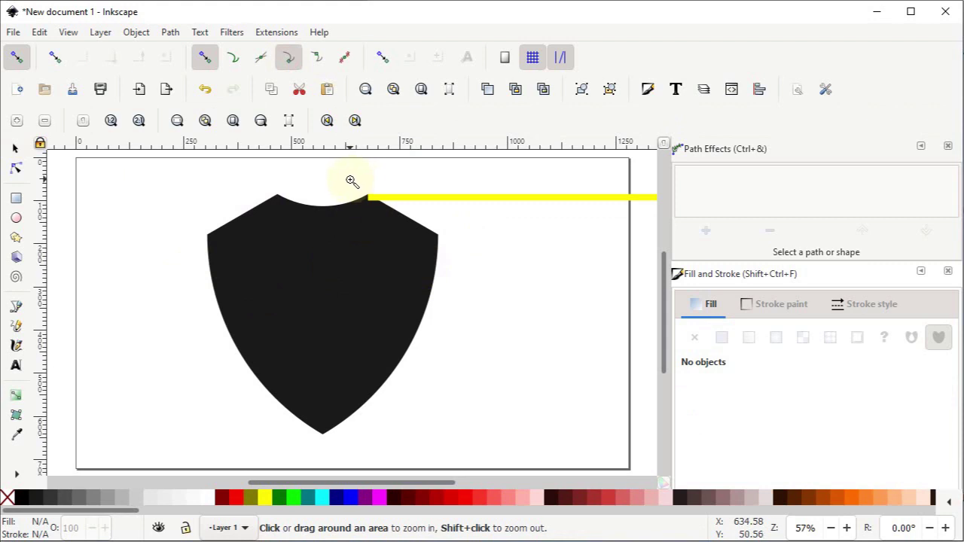
left_click_drag(350, 179, 401, 228)
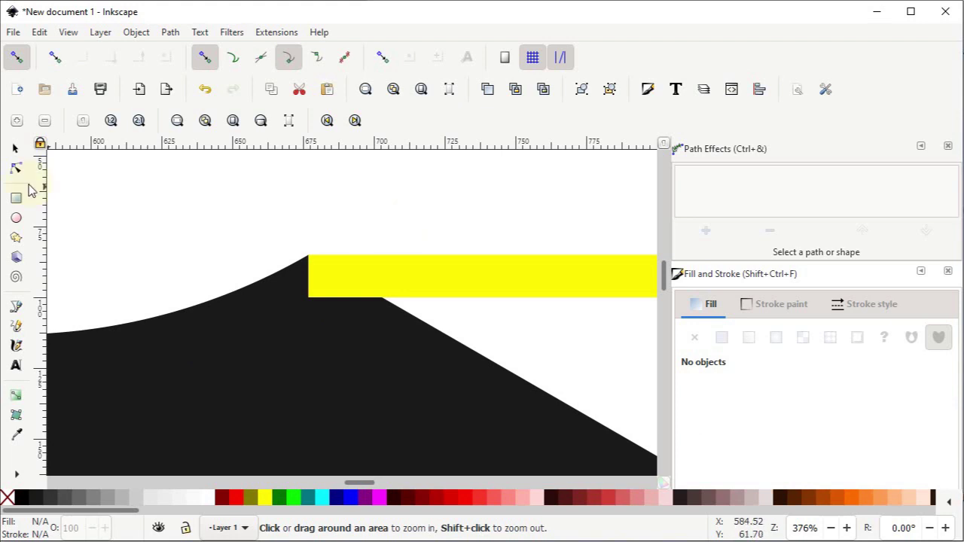
Step: Duplicate the yellow bar, move the copy 15 px down to Y 99.991, and fill it lime (#00FF00)
left_click(15, 149)
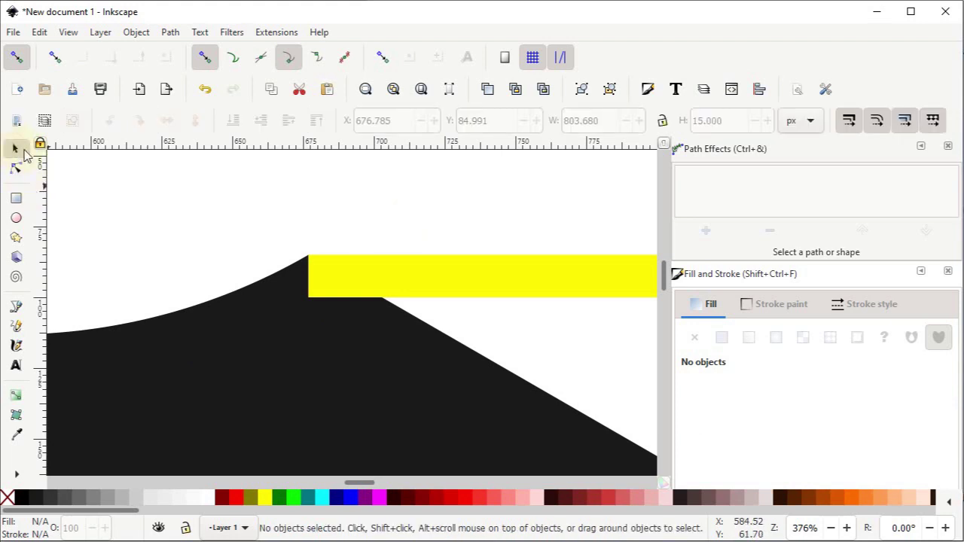
left_click(351, 273)
right_click(349, 271)
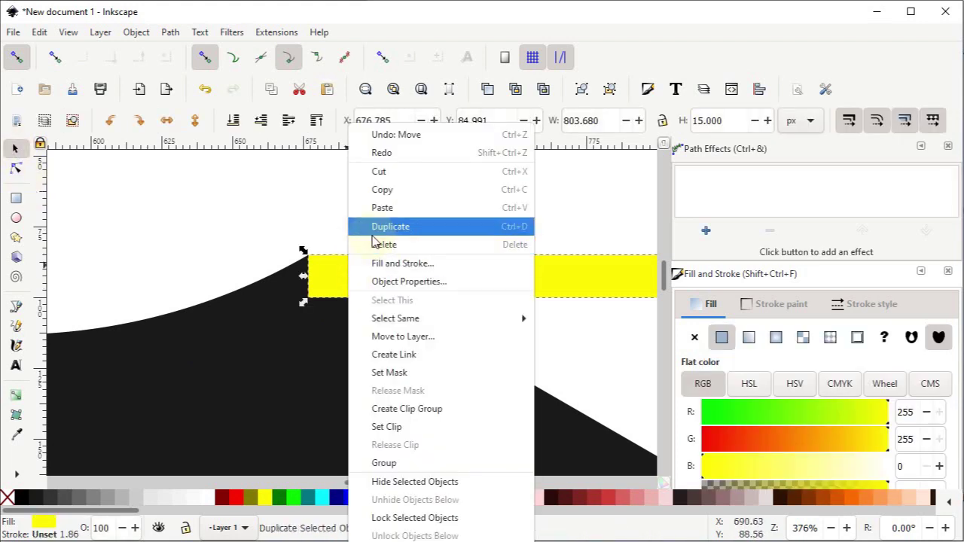
left_click(377, 225)
left_click_drag(338, 265, 339, 323)
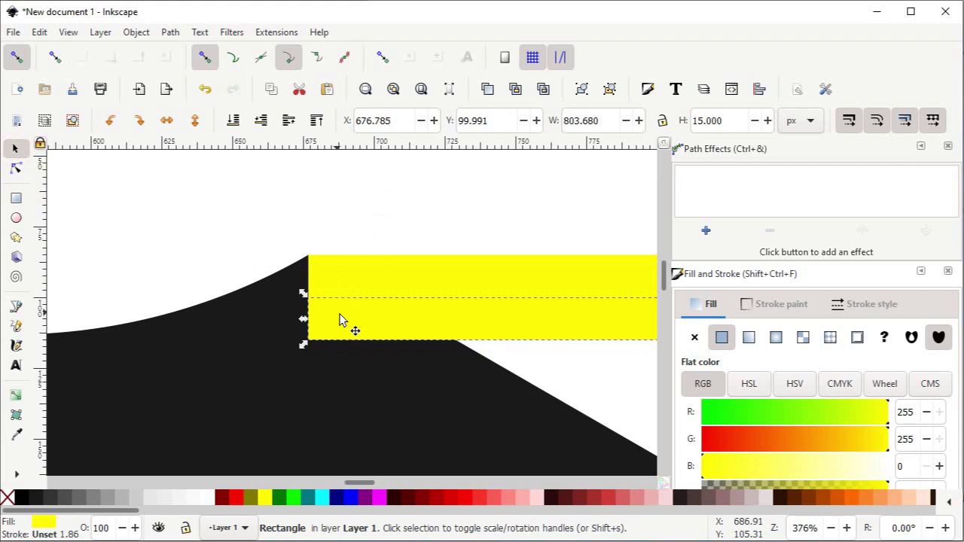
left_click(290, 499)
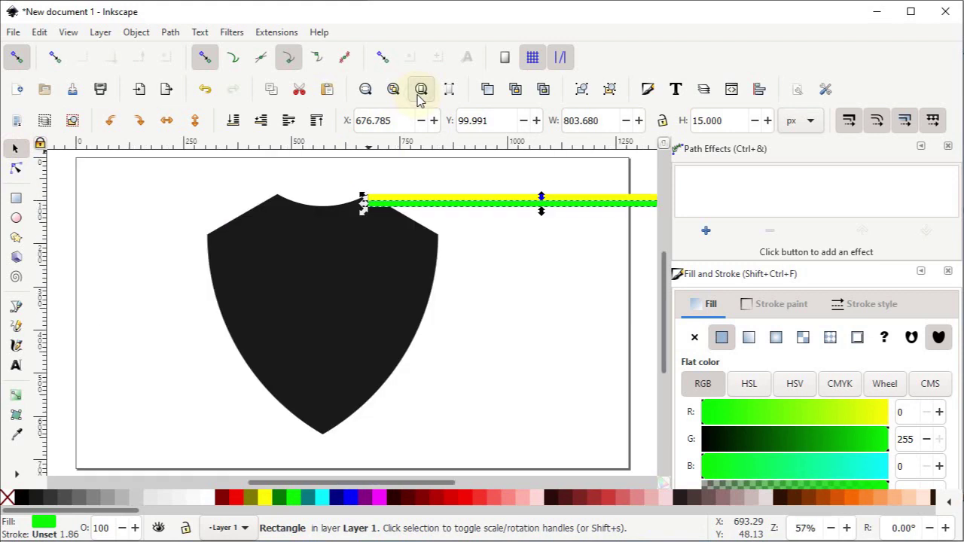
left_click(456, 222)
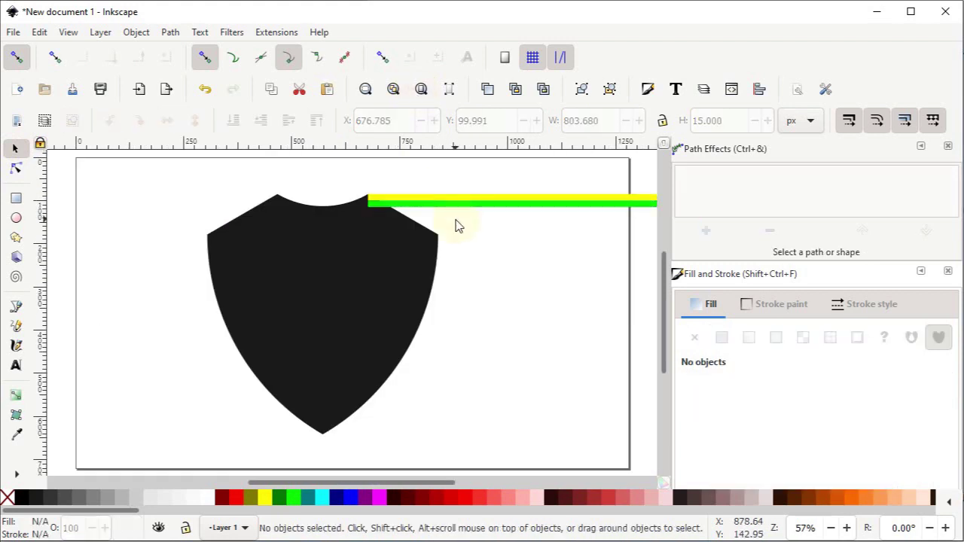
left_click(325, 247)
Step: Duplicate the shield and fill the copy red (#FF5555)
right_click(325, 247)
left_click(373, 229)
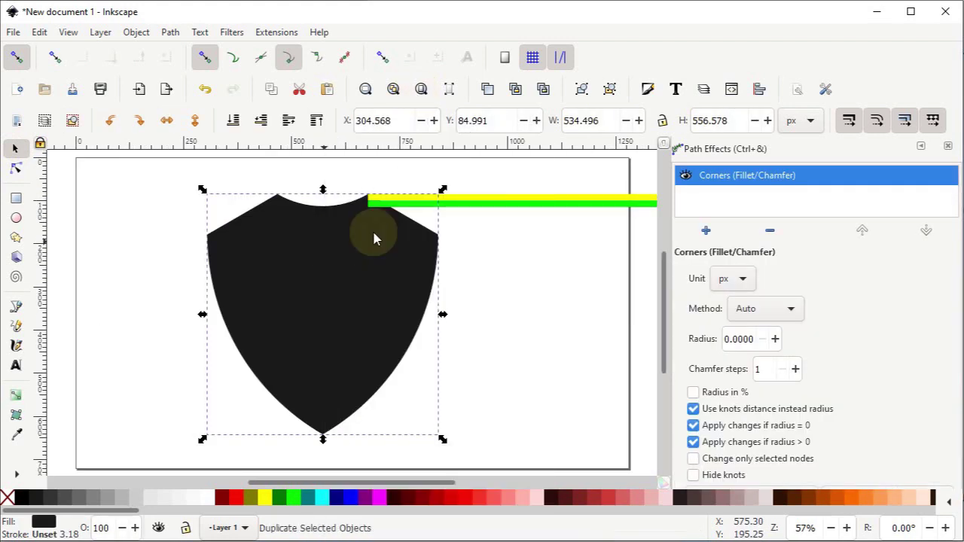
left_click(492, 498)
Step: Add the Offset path effect to the red shield copy
left_click(706, 230)
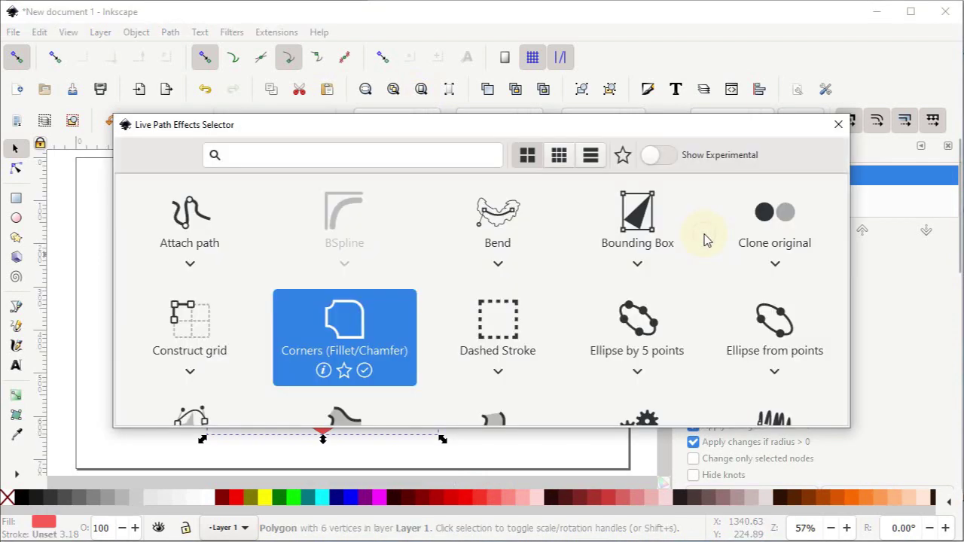
type("of")
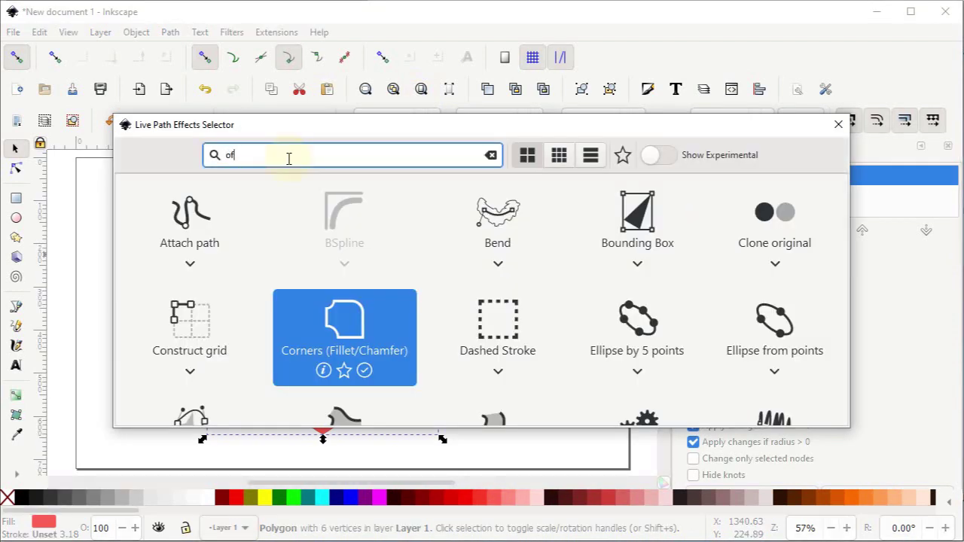
type("fset")
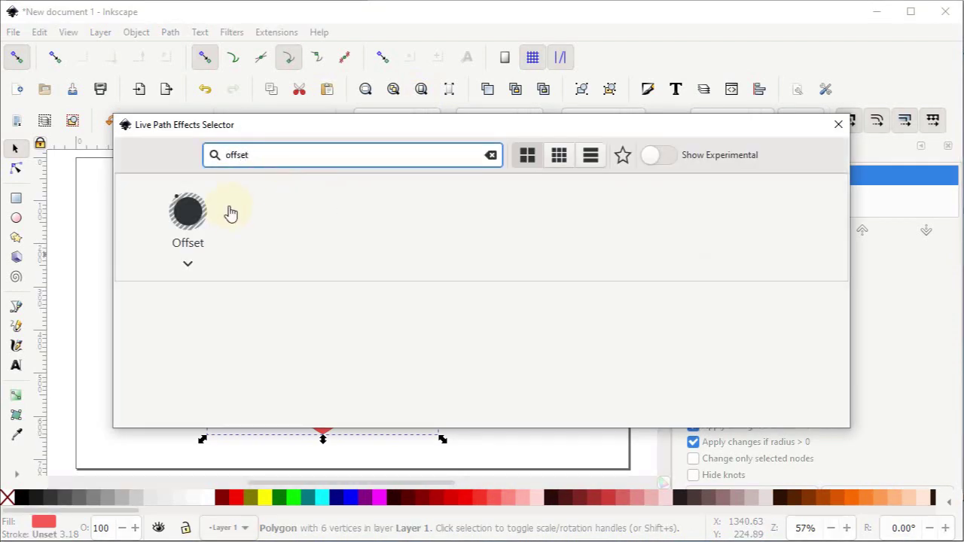
left_click(186, 224)
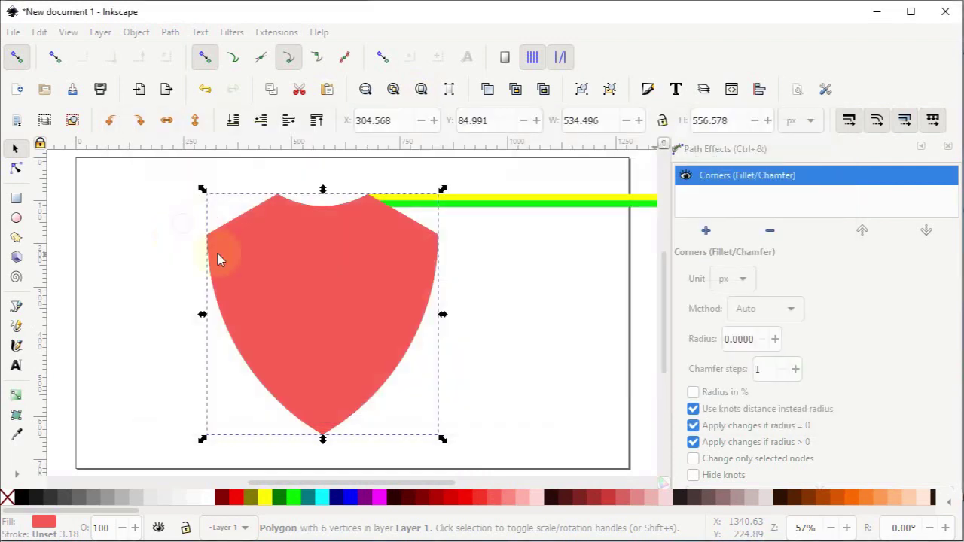
left_click(17, 169)
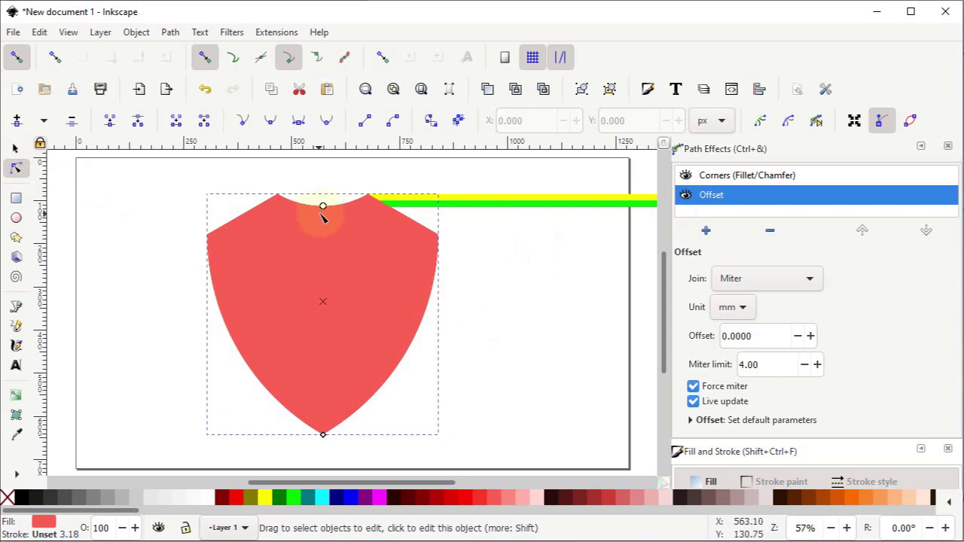
Step: Drag the offset knot inward to set the red shield's offset to -3.4379 mm
left_click_drag(323, 209, 366, 203)
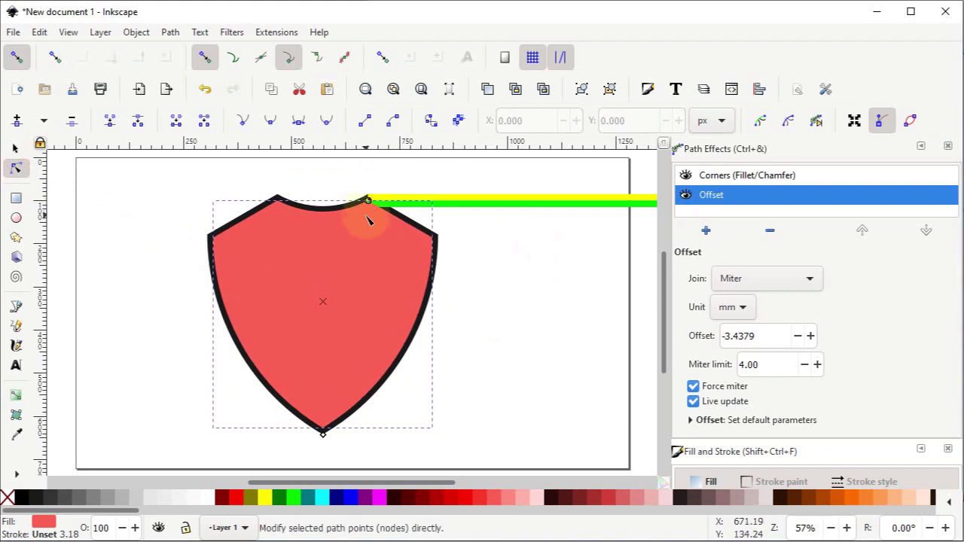
key("z")
left_click_drag(329, 178, 424, 249)
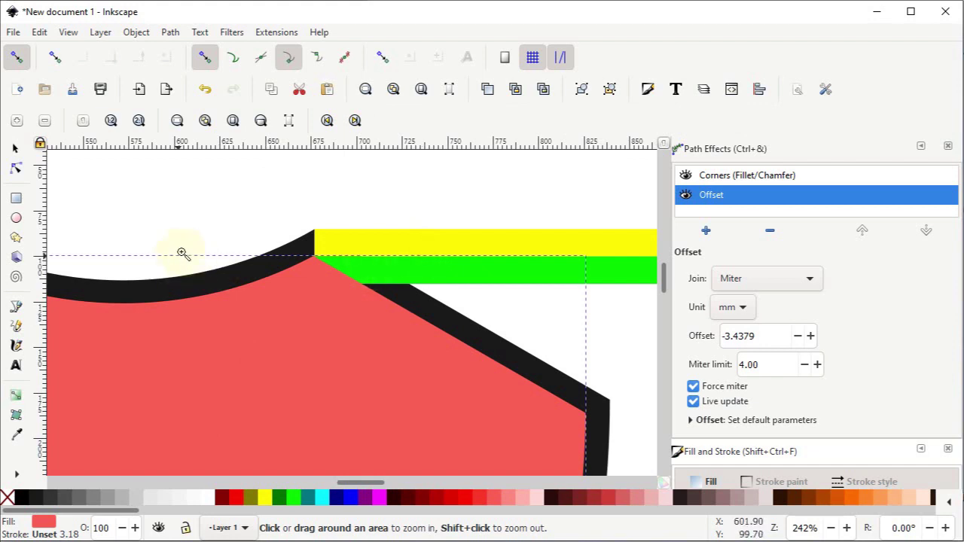
left_click(15, 168)
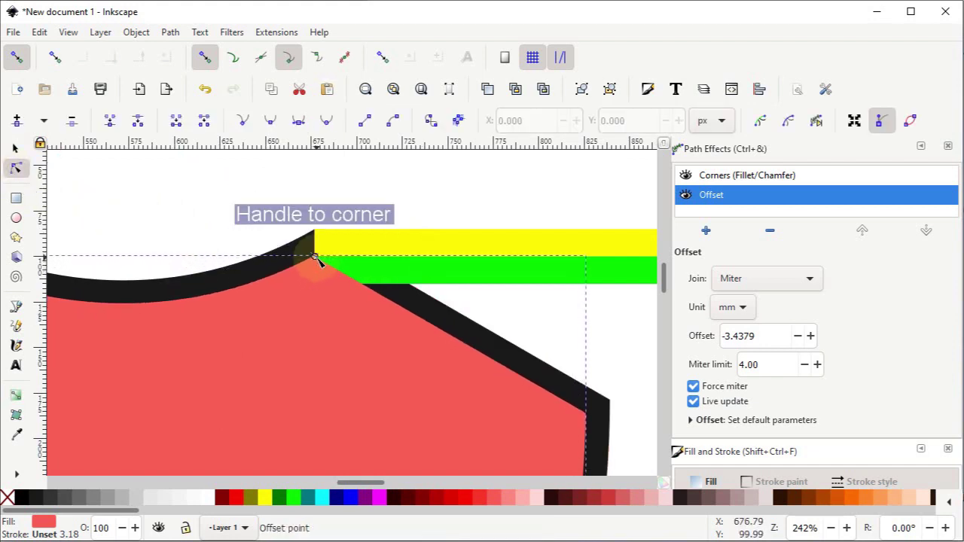
right_click(301, 336)
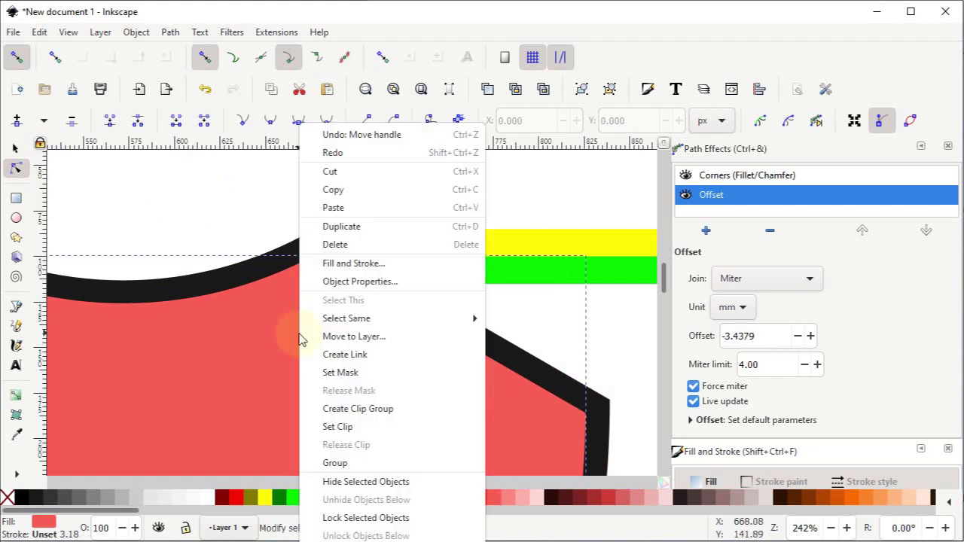
Step: Duplicate the red inset shield, fill it fuchsia and shrink its offset to -6.8749 mm
left_click(341, 226)
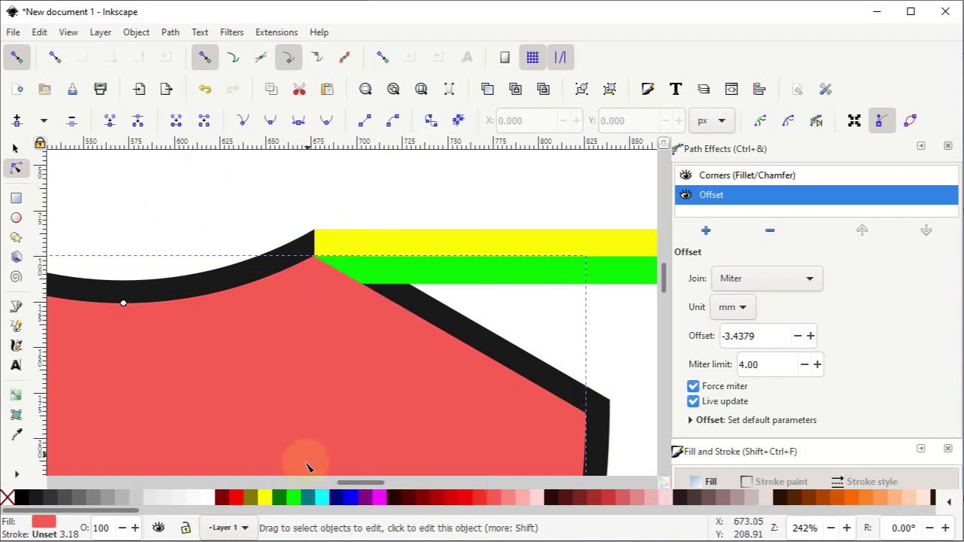
left_click(381, 498)
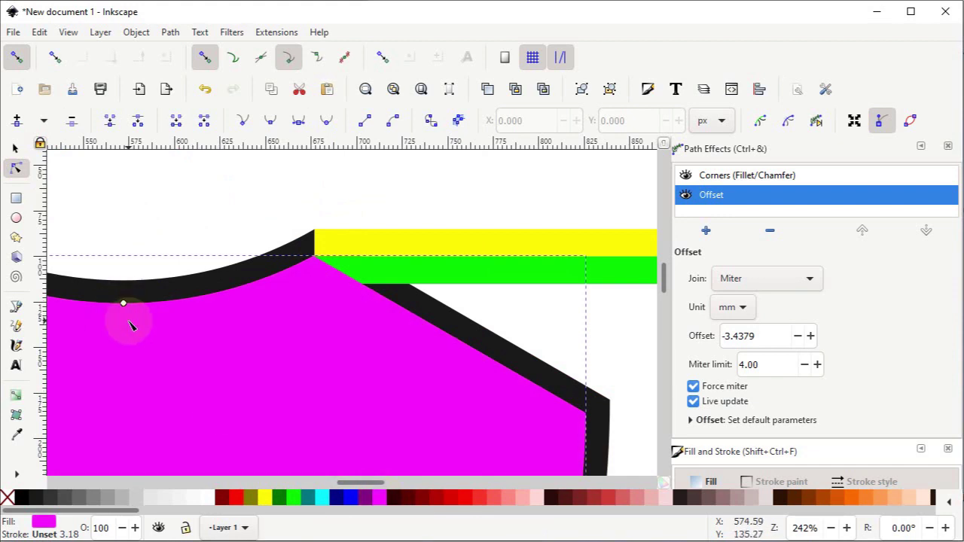
left_click_drag(124, 304, 315, 284)
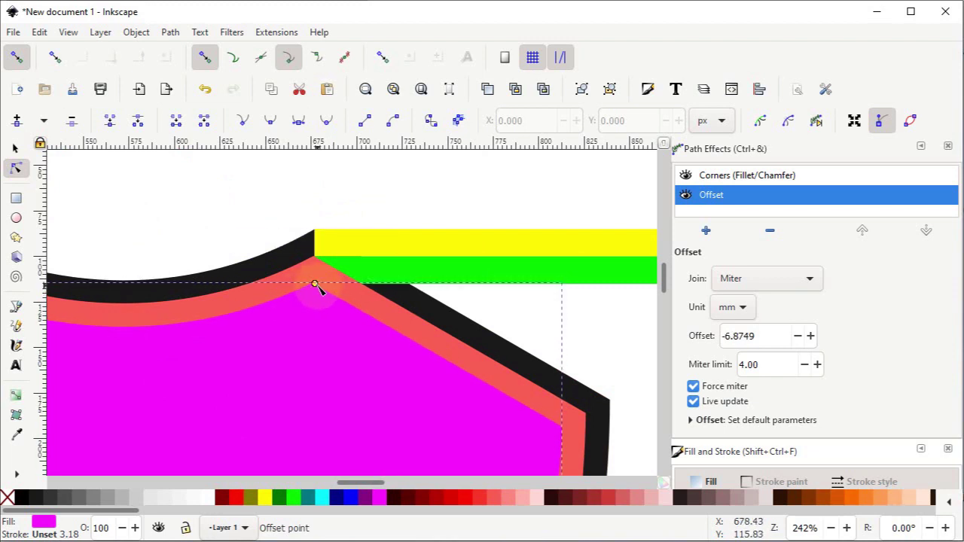
left_click(15, 149)
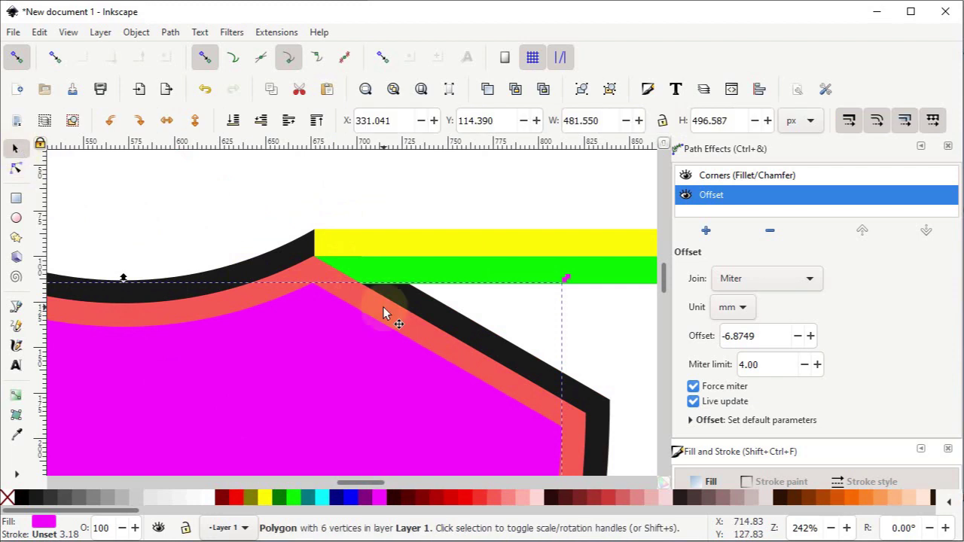
Step: Subtract the salmon band from the black shape with Path > Difference to form an outline ring
left_click(389, 314)
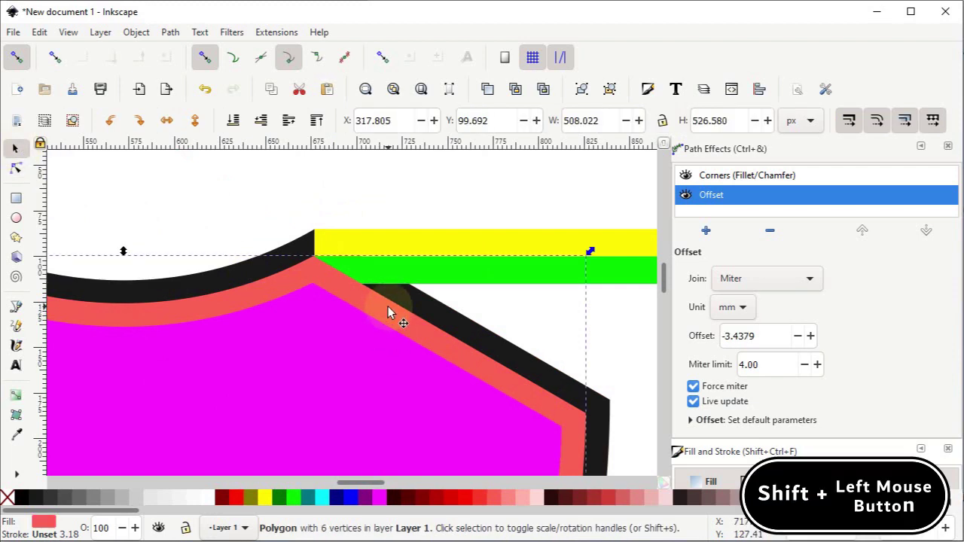
left_click(447, 315, "shift")
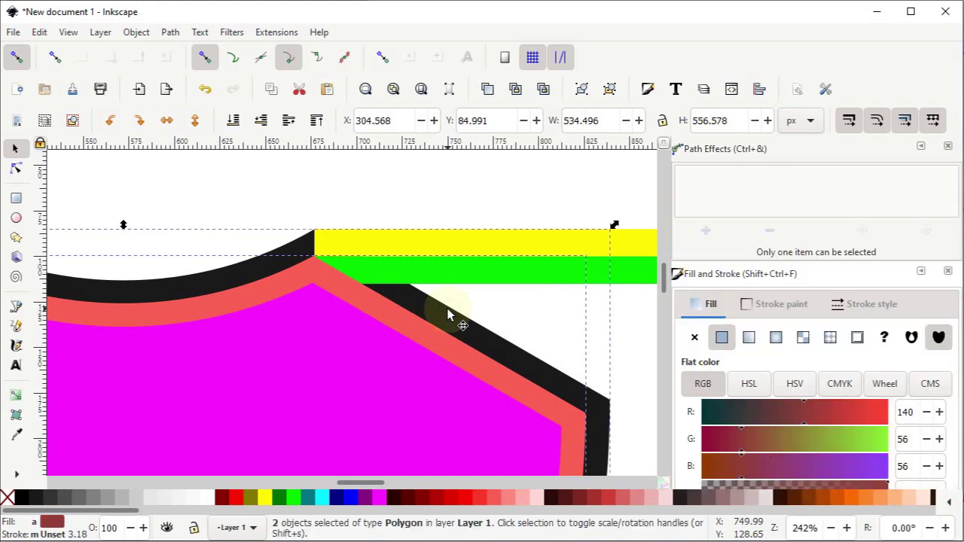
left_click(172, 32)
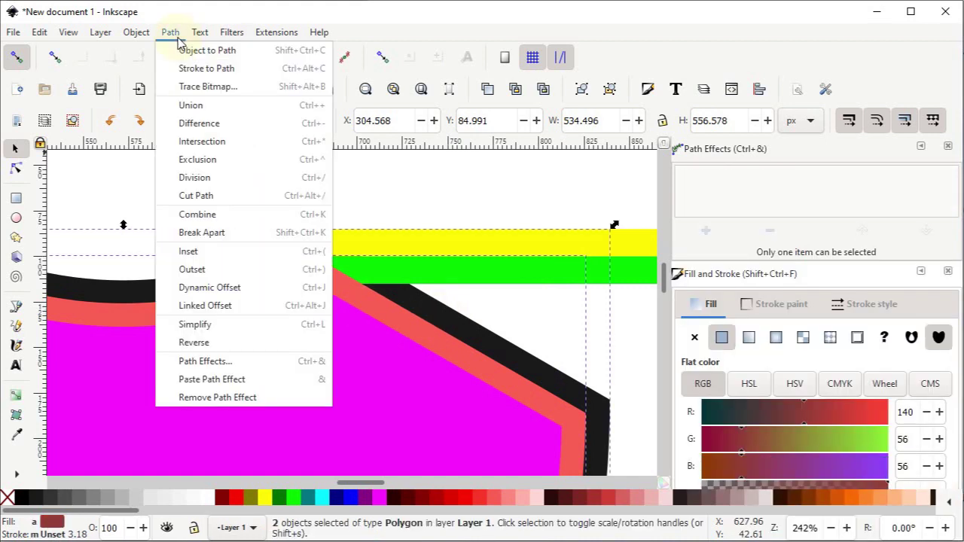
left_click(216, 125)
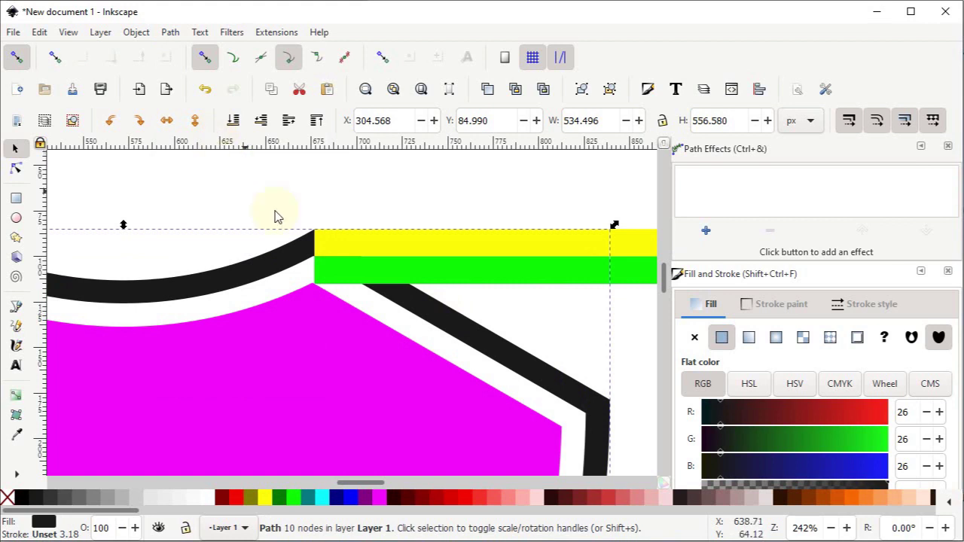
Step: Delete the yellow and green rectangles
left_click(495, 220)
left_click(497, 241)
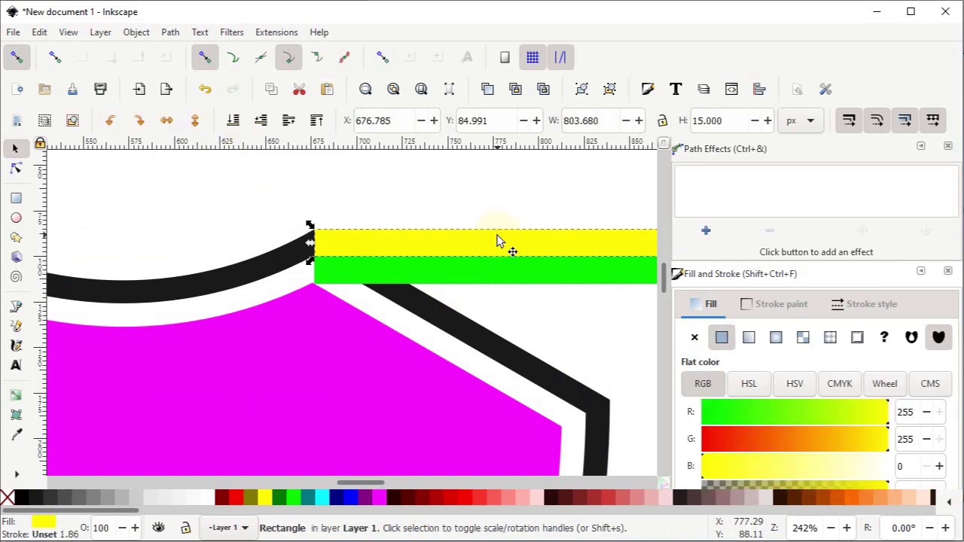
key("Delete")
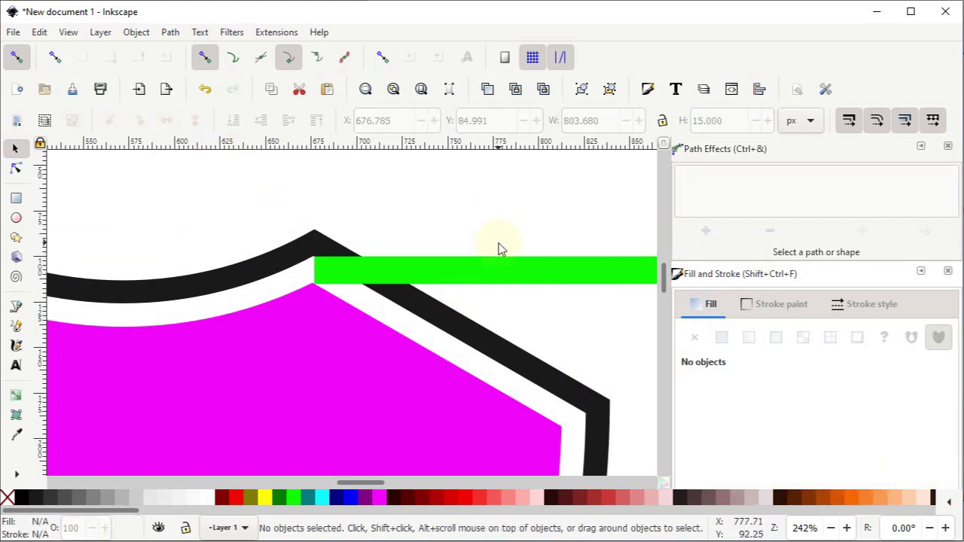
left_click(503, 268)
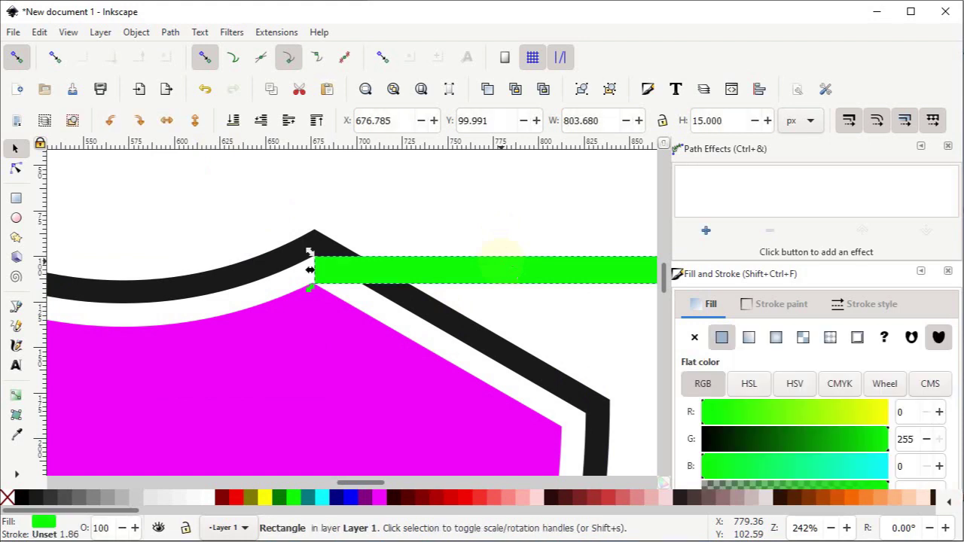
key("Delete")
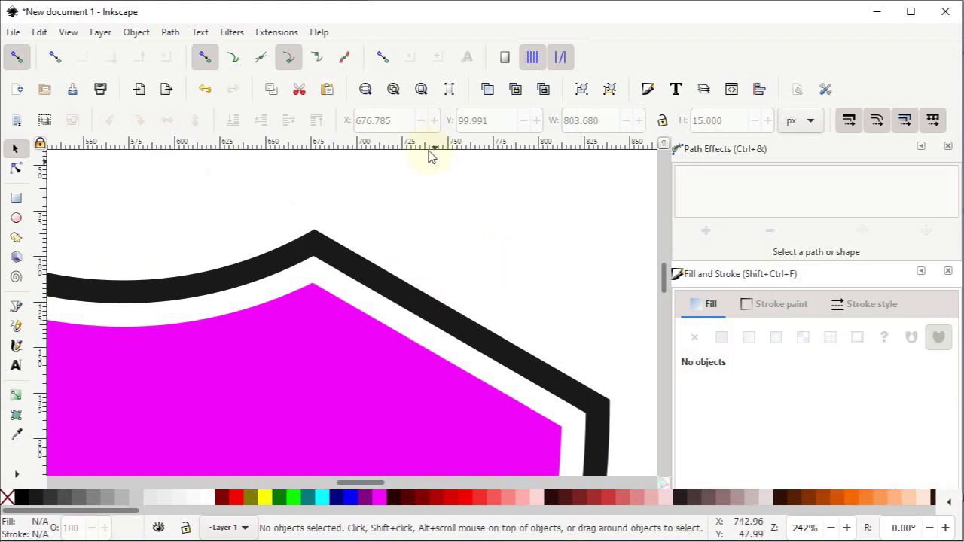
Step: Merge the ring and inner shape into one black shield, then switch to Chrome
left_click(421, 89)
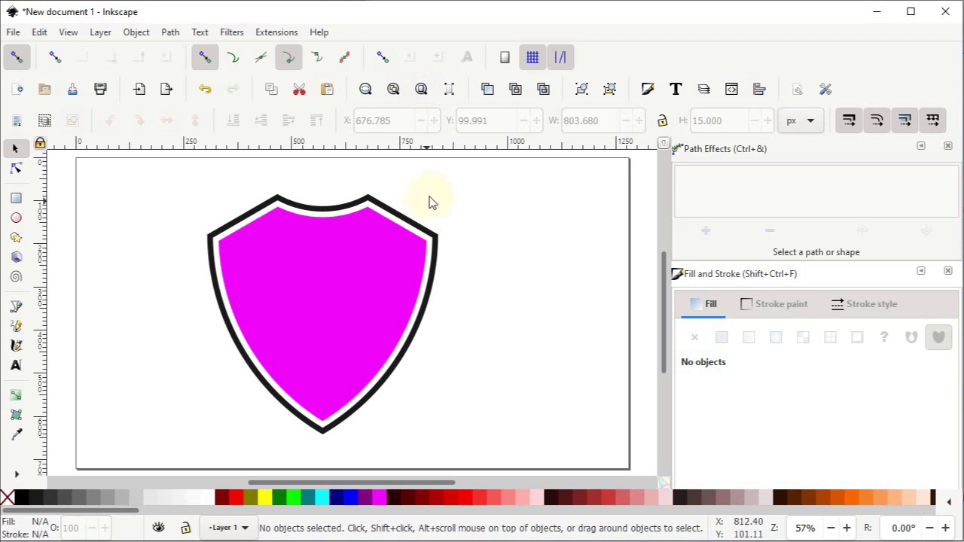
left_click_drag(479, 171, 179, 450)
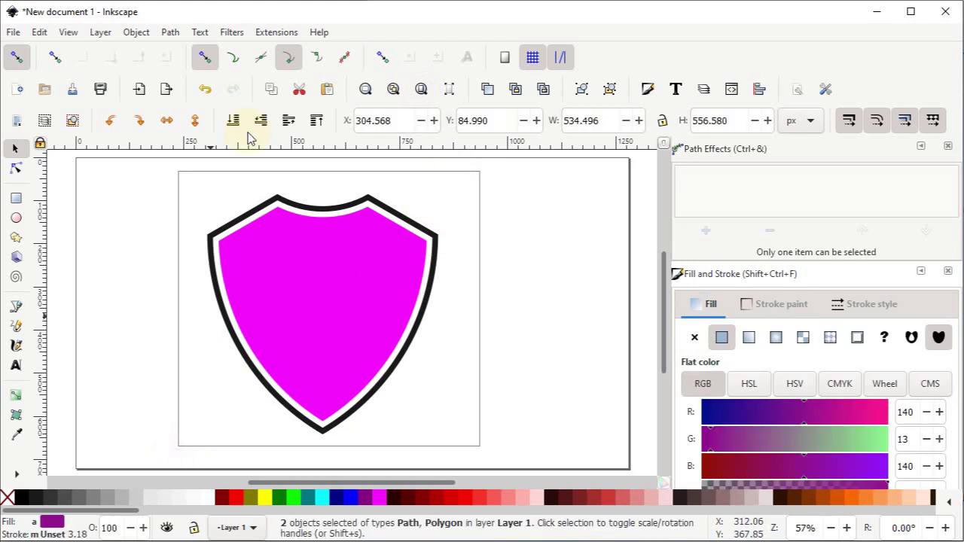
left_click(170, 32)
key("Escape")
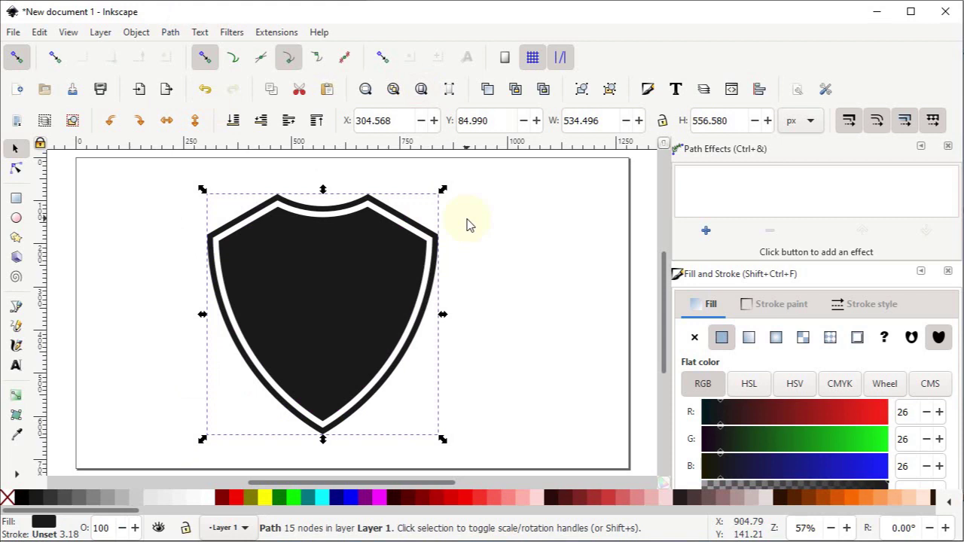
key("alt+Tab")
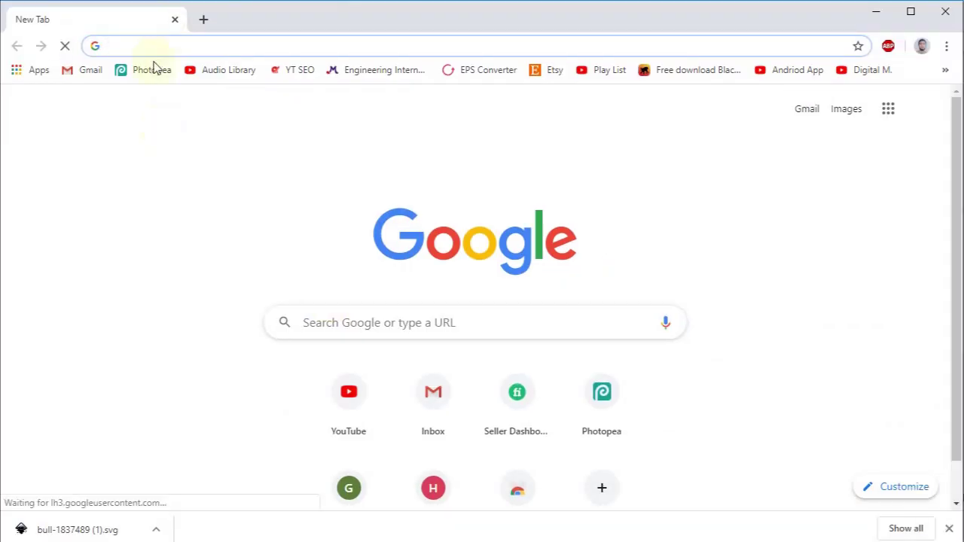
left_click(159, 44)
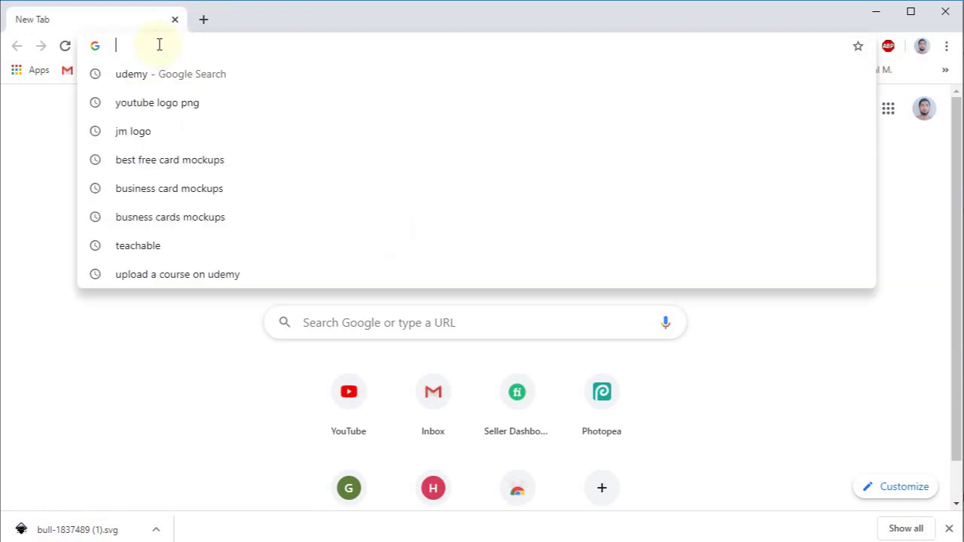
Step: Go to pixabay.com and search 'bull head' limited to Vector graphics
type("pixabay.com")
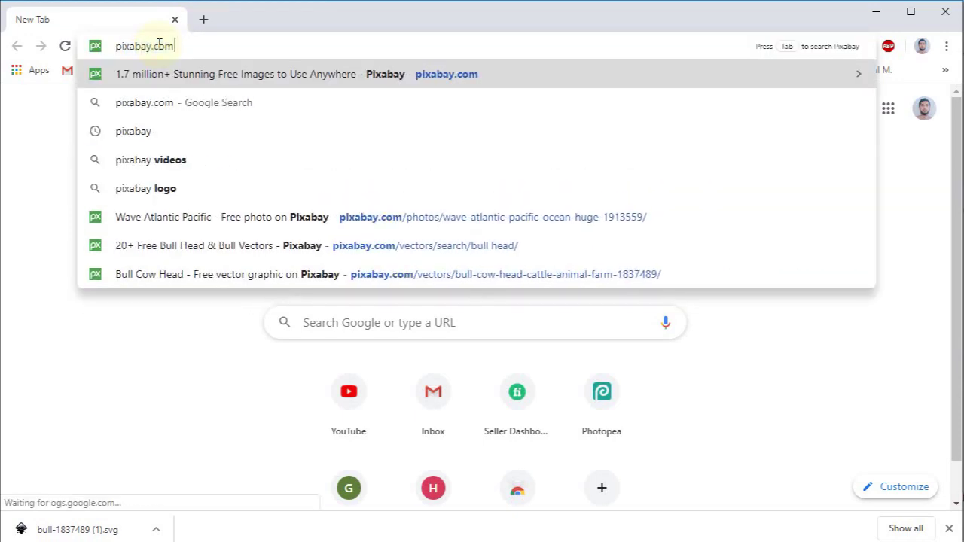
key("Return")
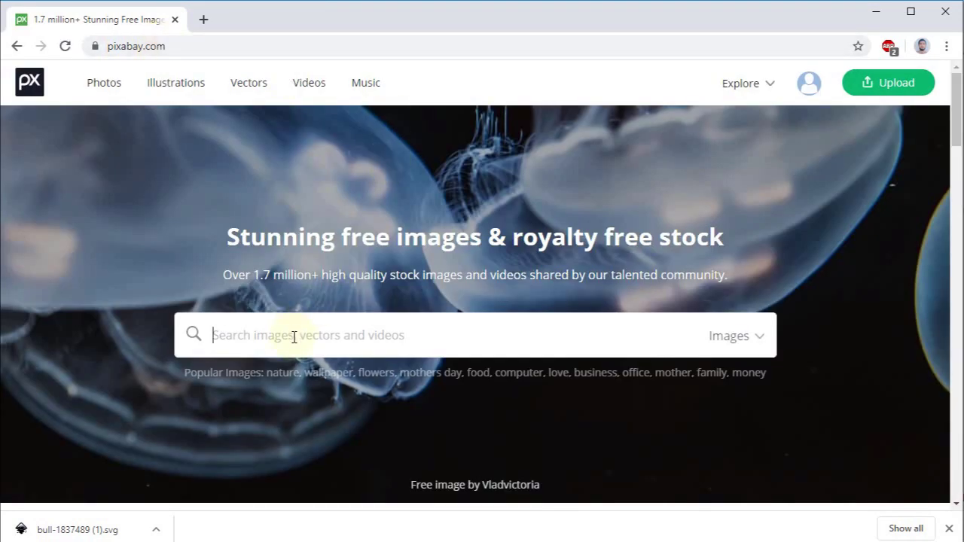
left_click(294, 336)
type("bull head")
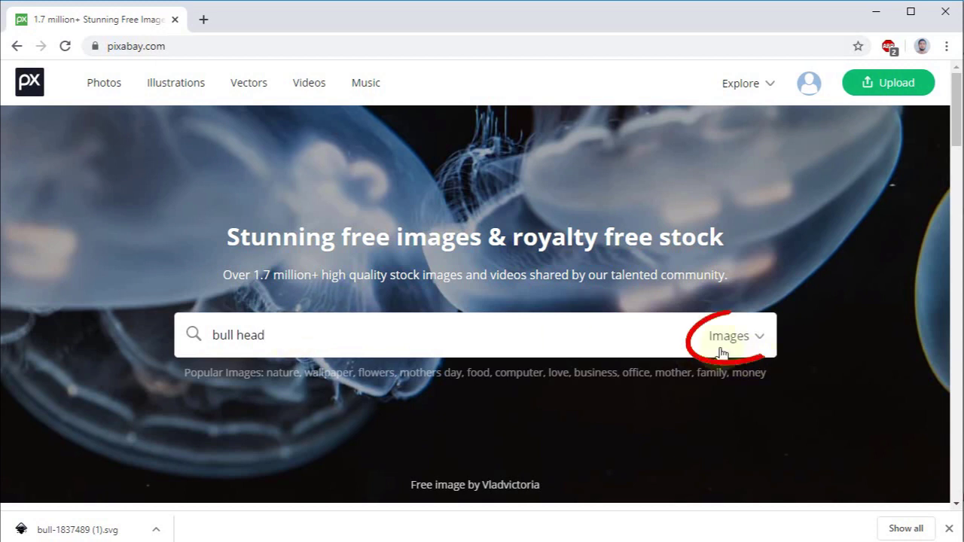
left_click(760, 341)
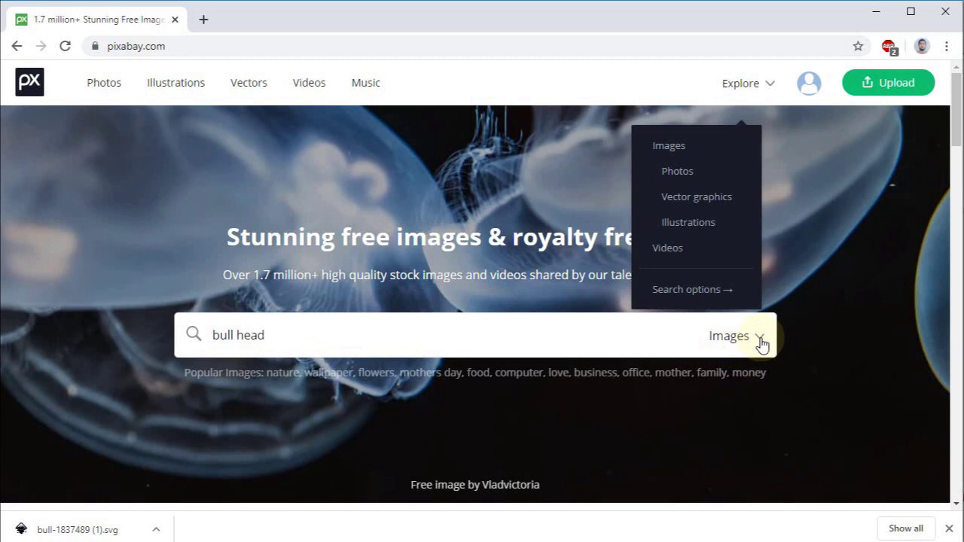
left_click(697, 197)
key("Return")
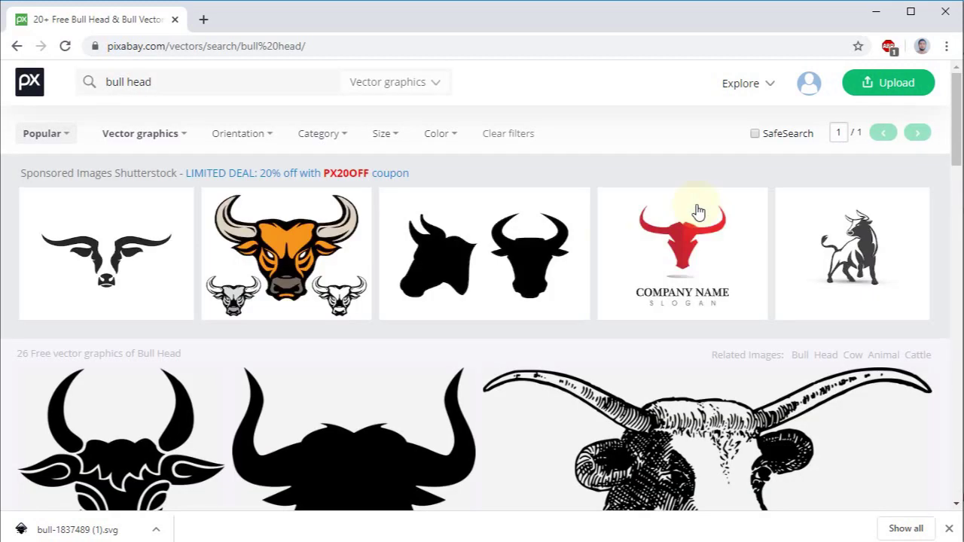
Step: Download the Bull Cow Head vector from Pixabay as an SVG file
scroll(534, 263, "down", 2)
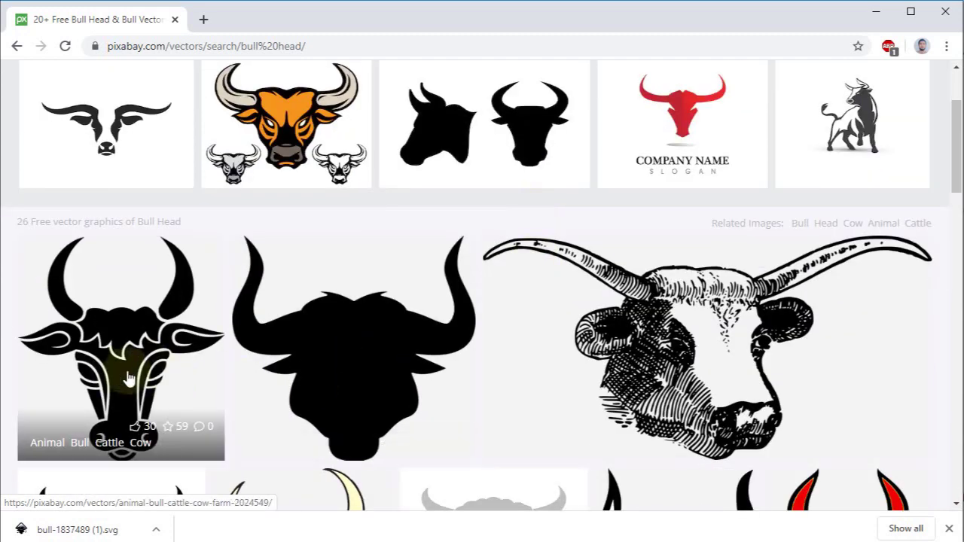
left_click(350, 371)
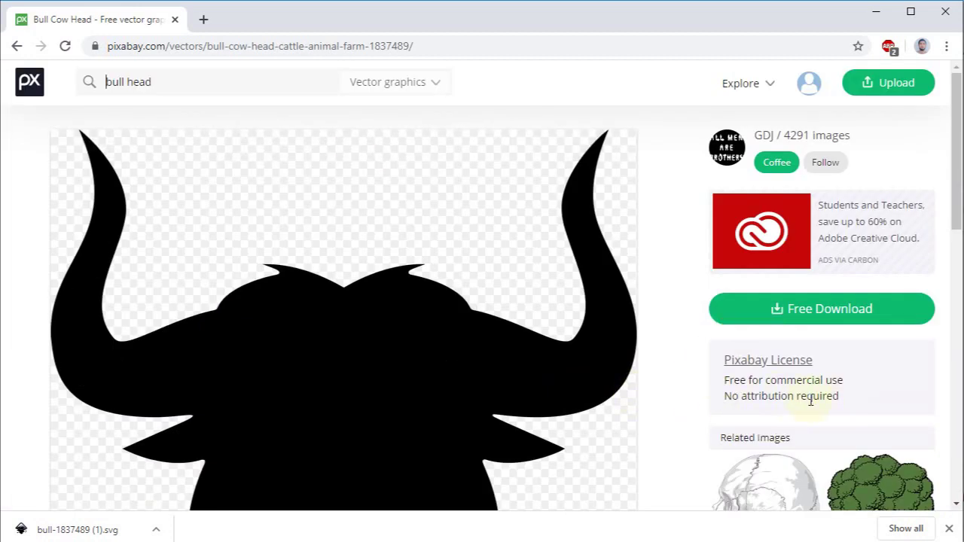
left_click(823, 316)
left_click(768, 422)
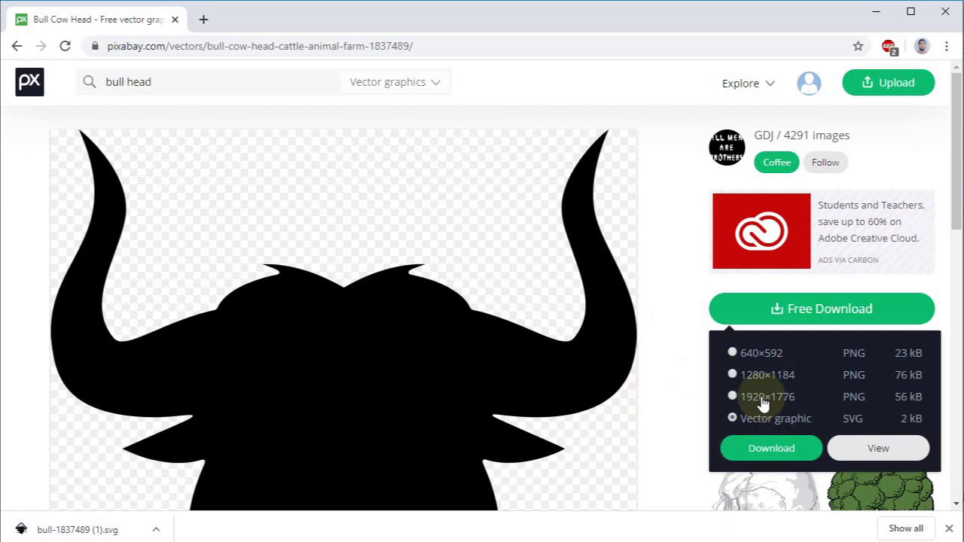
left_click(773, 457)
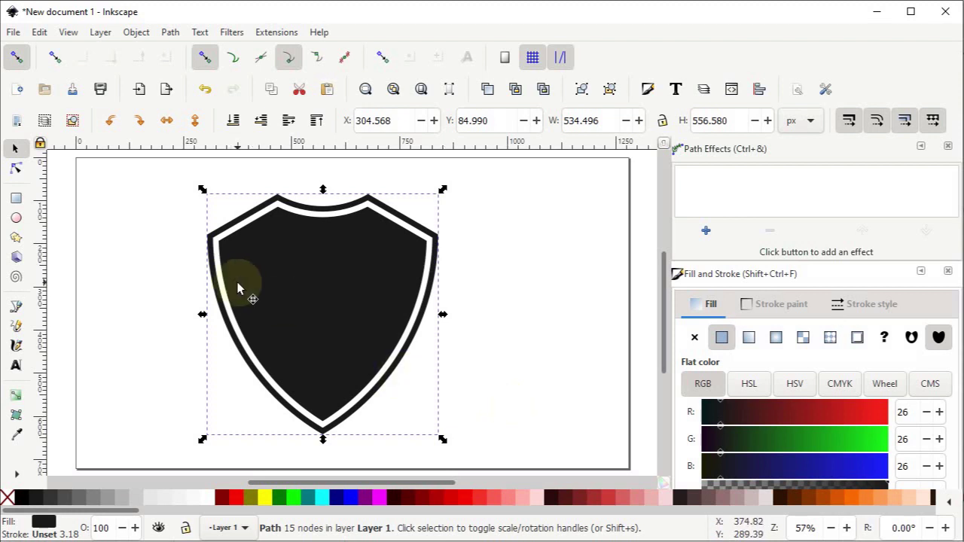
Step: Import bull-1837489 (2).svg into the document as editable objects
left_click(13, 32)
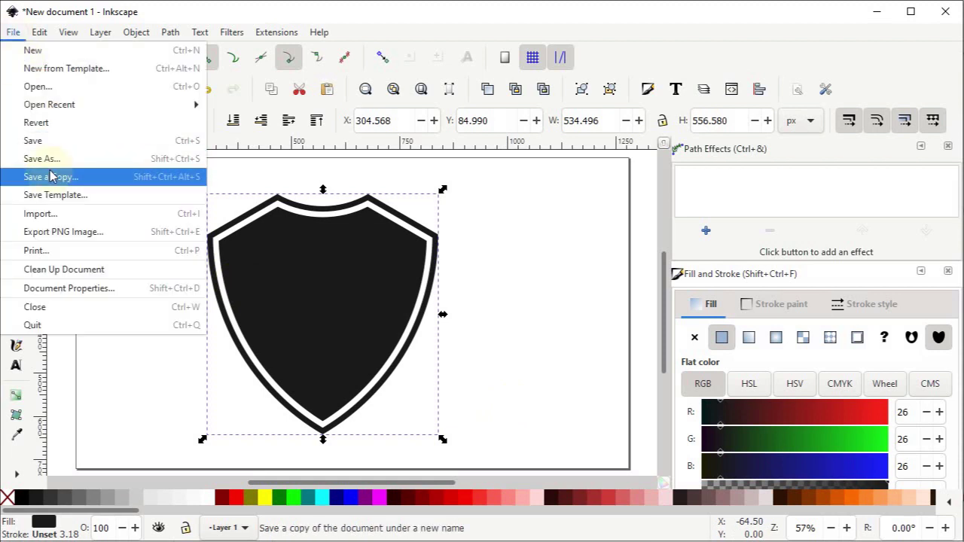
left_click(34, 212)
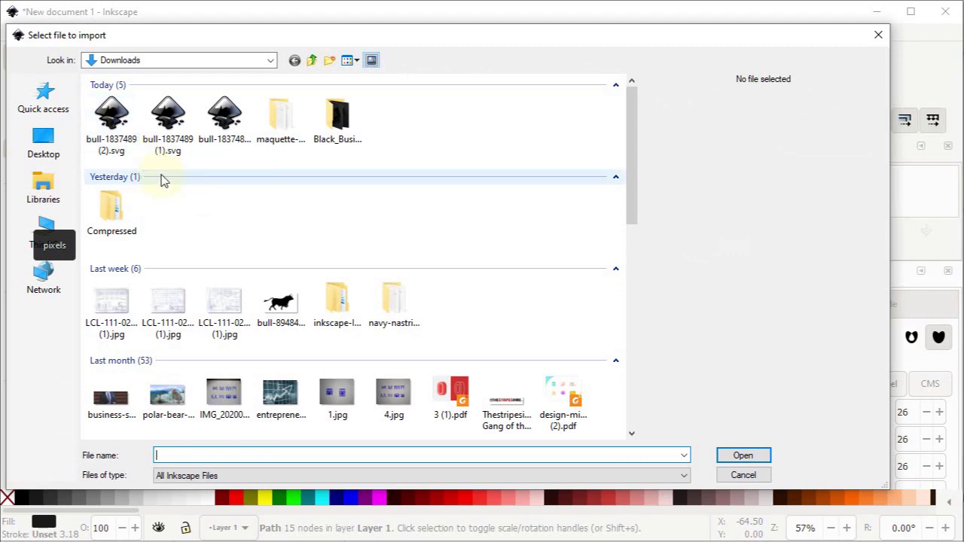
double_click(121, 126)
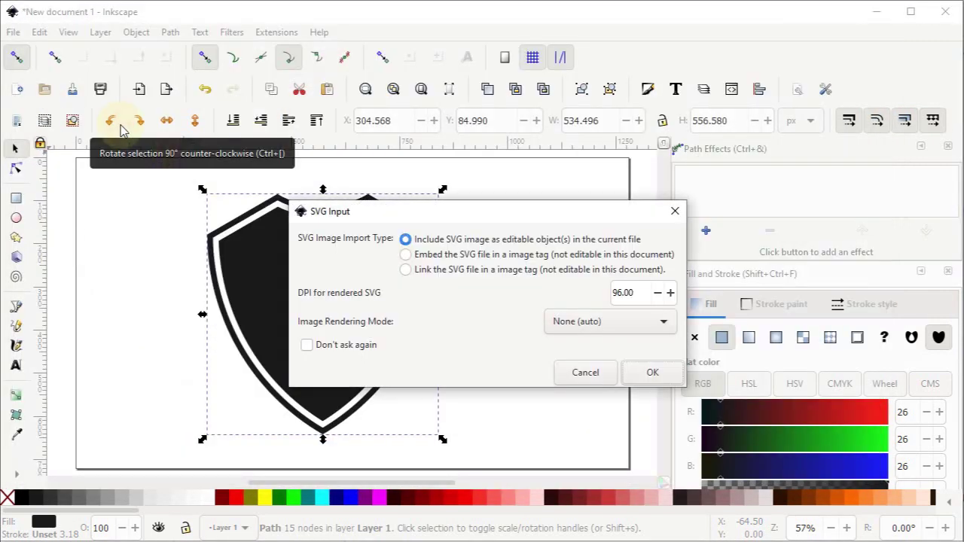
left_click(648, 373)
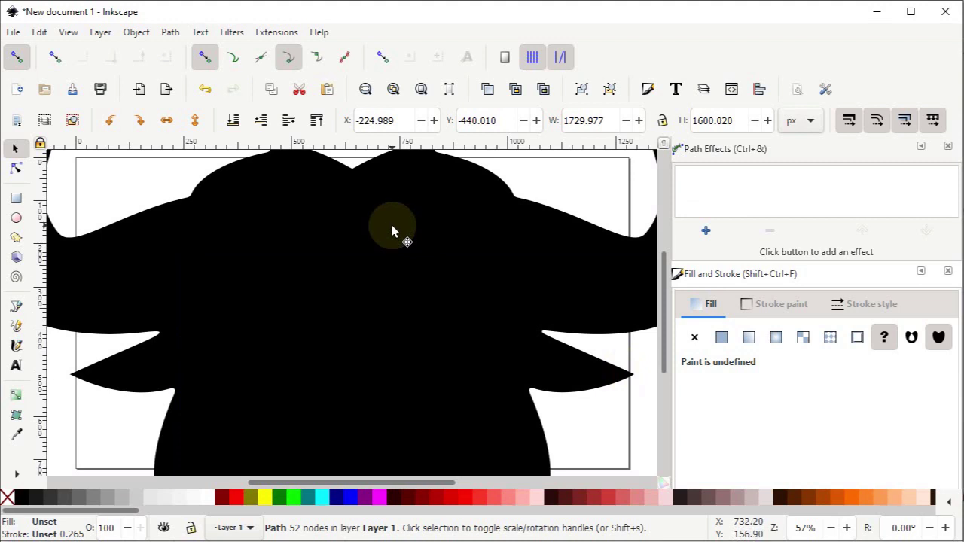
Step: Scale the bull down proportionally to about a third and move it onto the shield
left_click(393, 90)
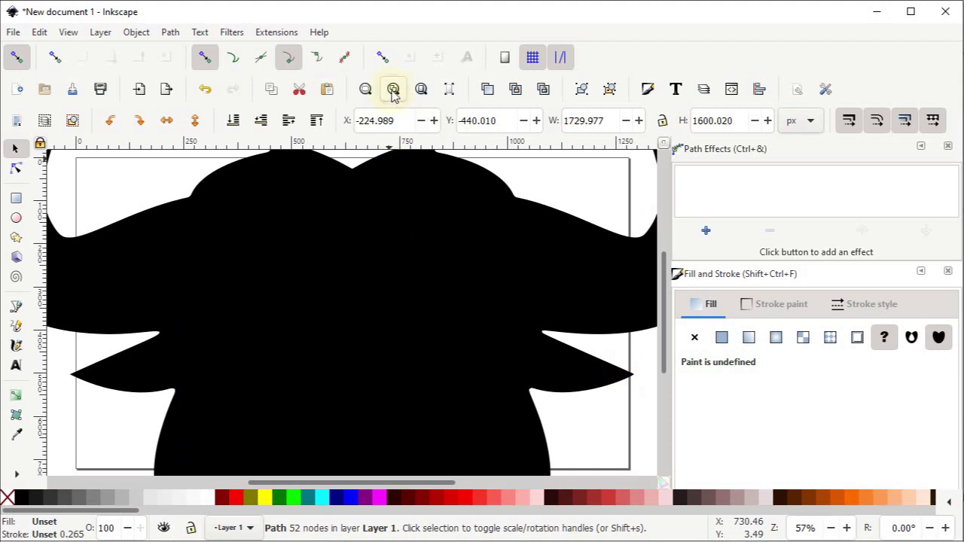
left_click(363, 280, "ctrl")
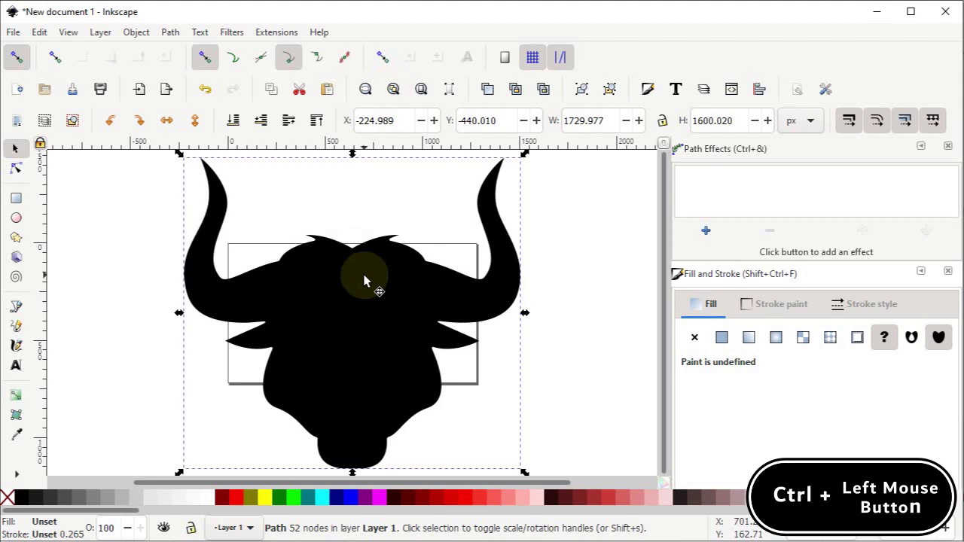
key("ctrl")
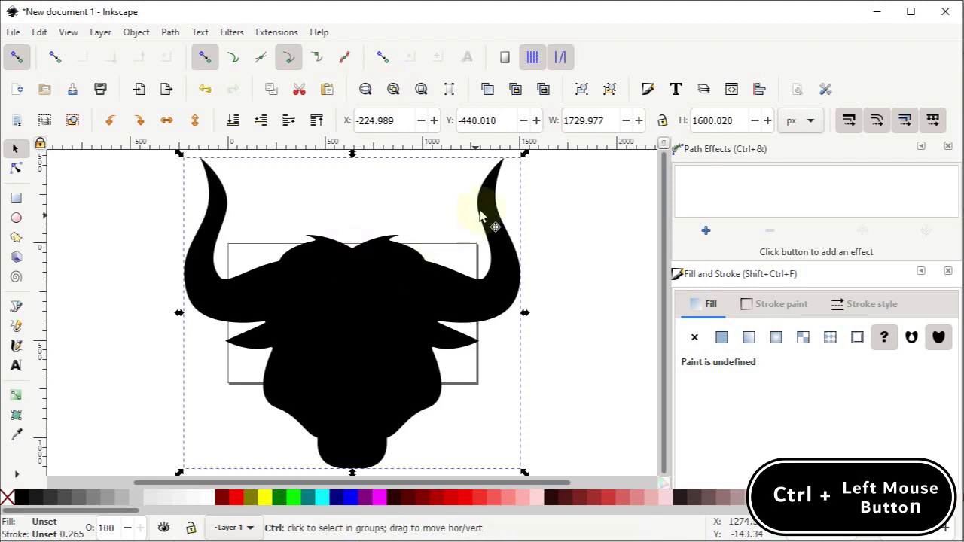
left_click_drag(525, 155, 318, 389)
left_click_drag(223, 435, 345, 332)
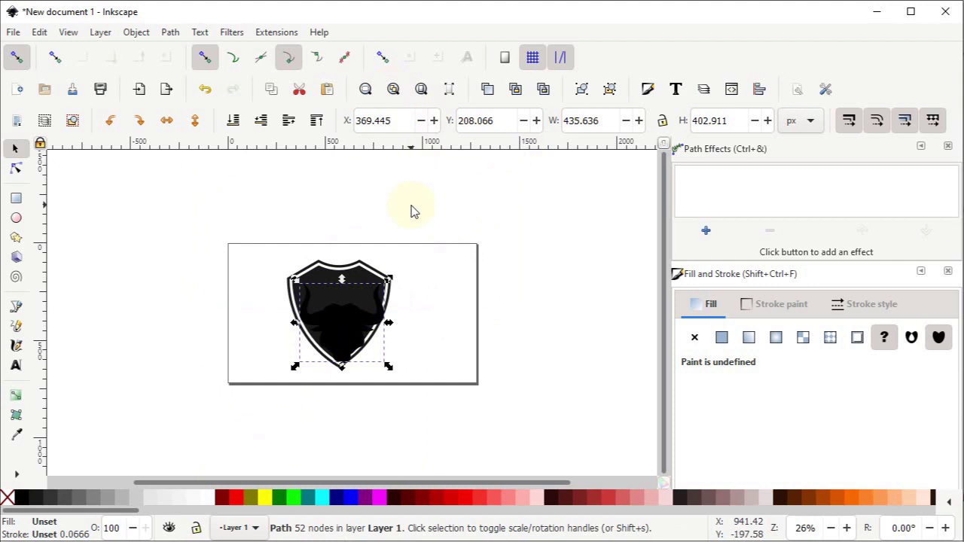
Step: With snapping off, position the bull inside the shield at X 352.011, Y 143.562
left_click(422, 90)
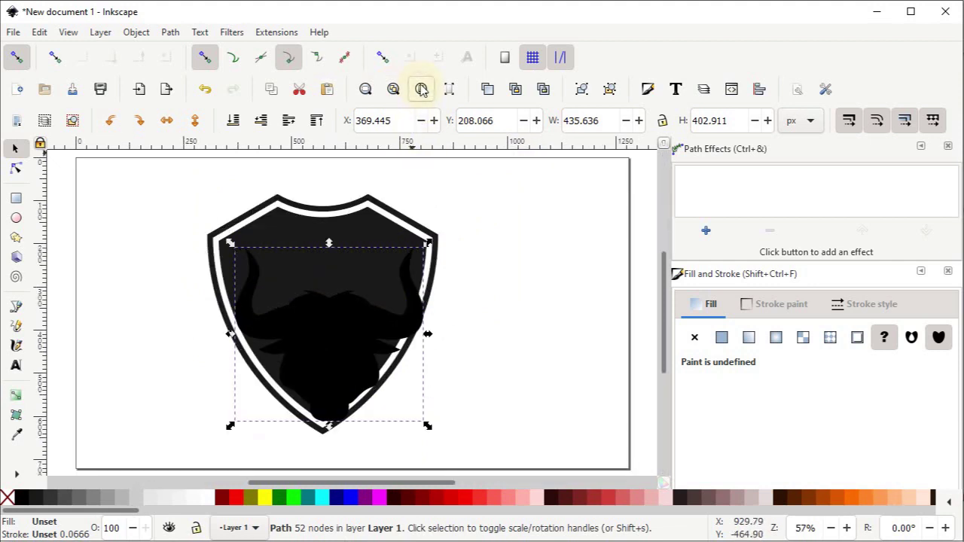
left_click(18, 60)
left_click_drag(347, 370, 338, 343)
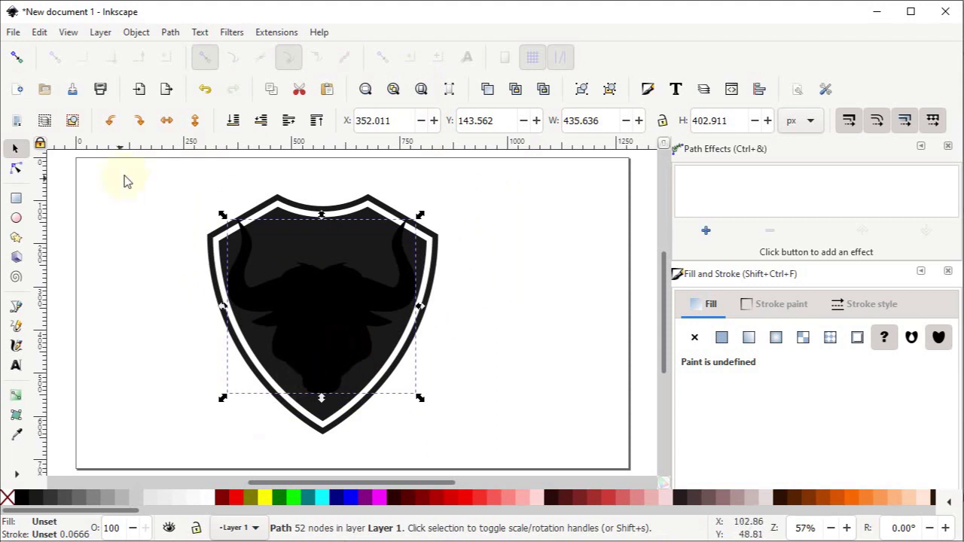
mouse_move(210, 217)
left_mouse_down()
mouse_move(459, 447)
mouse_move(489, 446)
left_mouse_up()
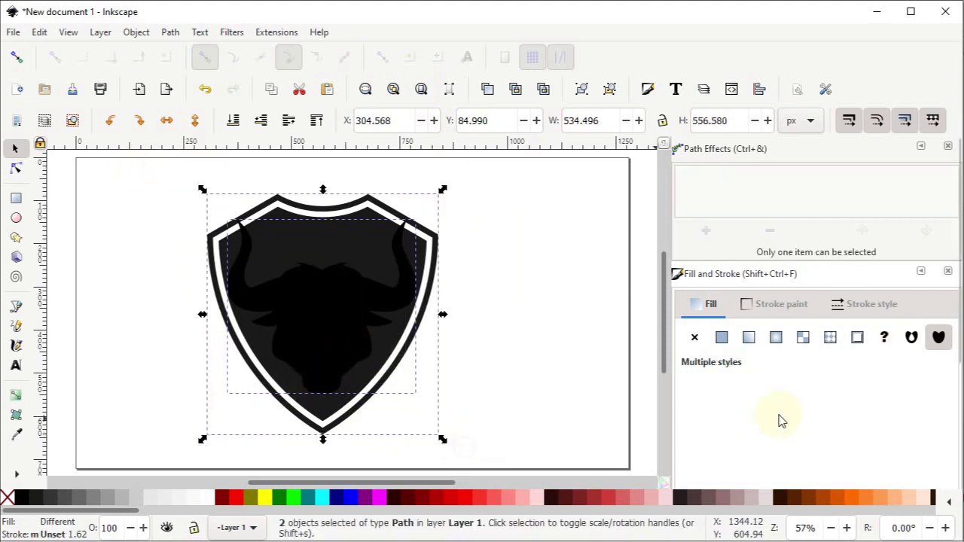
scroll(779, 419, "down", 5)
Step: Centre the bull on the shield's vertical axis, relative to the last selected object
scroll(731, 482, "down", 1)
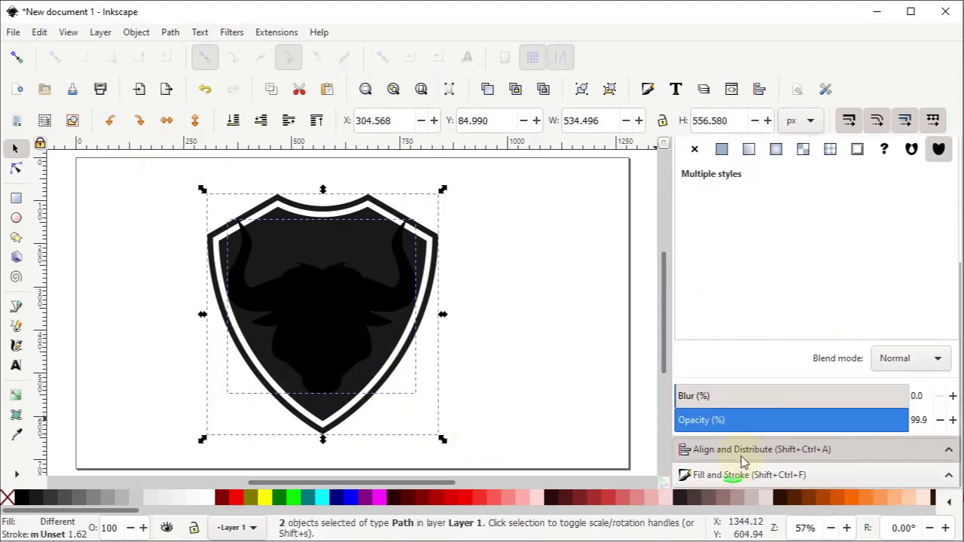
left_click(732, 452)
left_click(896, 197)
left_click(896, 198)
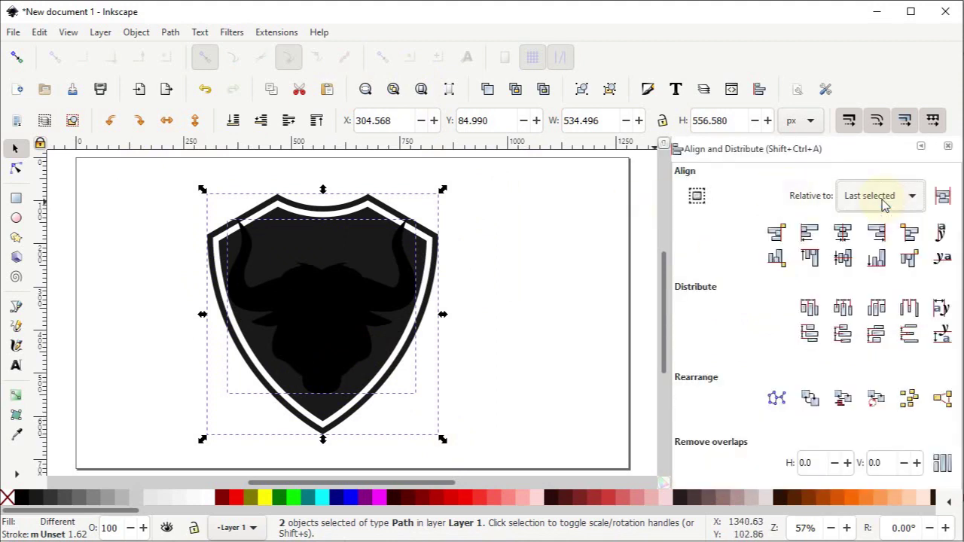
left_click(843, 232)
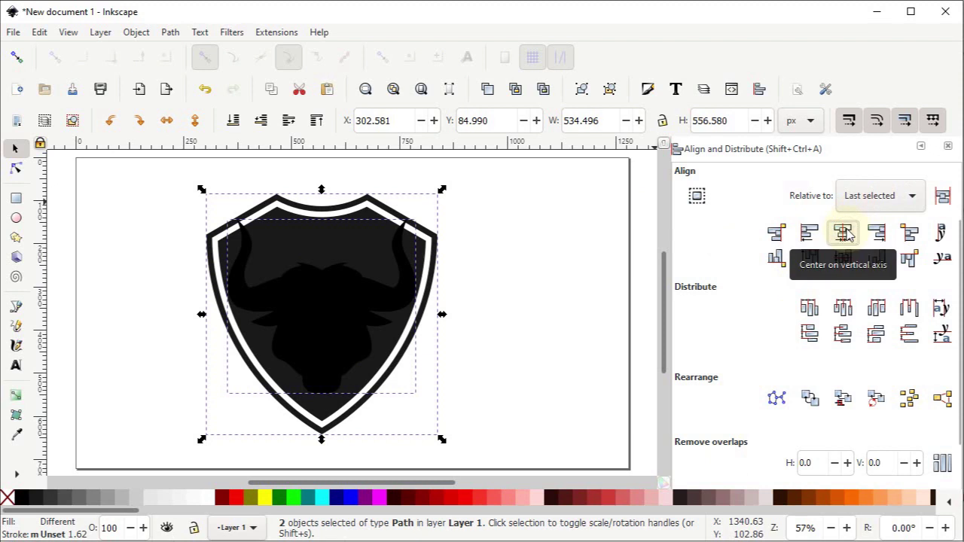
Step: Fill the bull head with the Aqua swatch
left_click(498, 259)
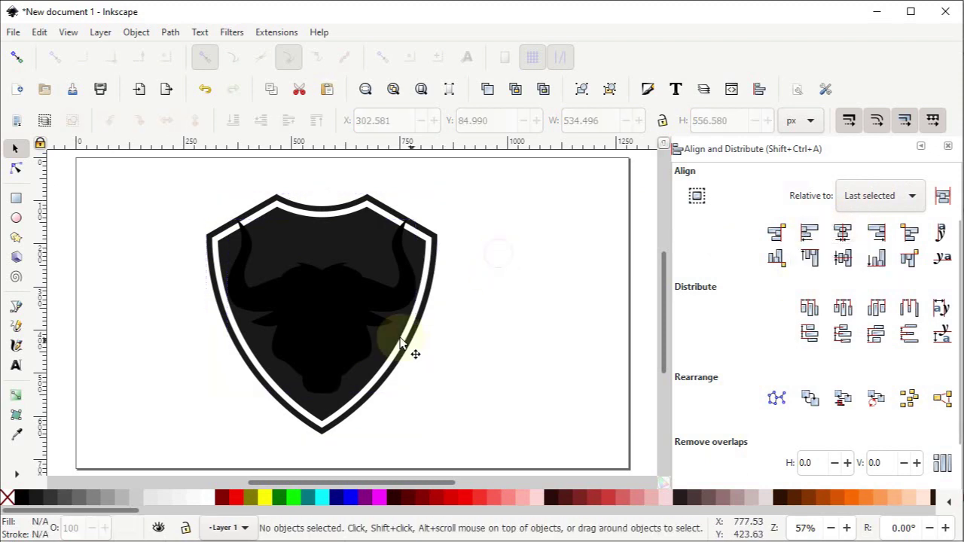
left_click(325, 312)
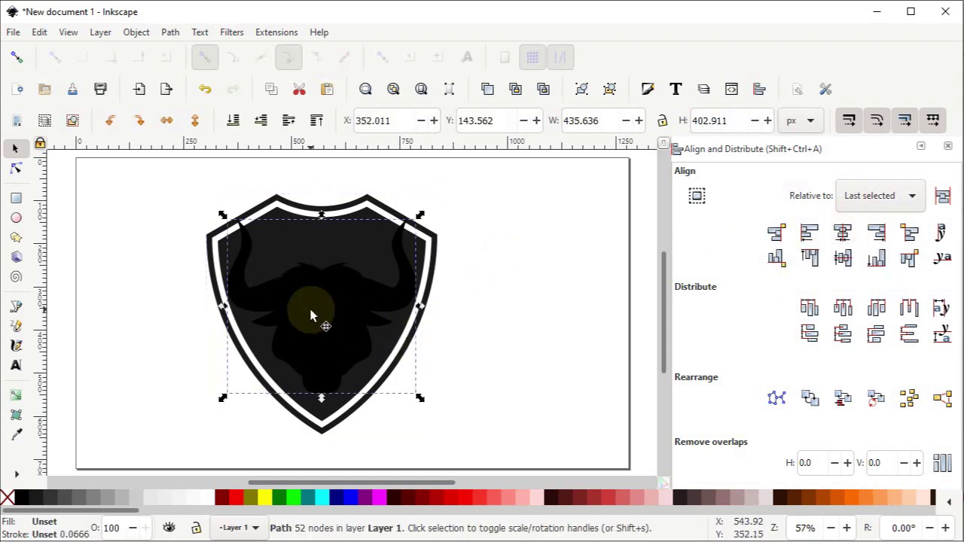
left_click(319, 498)
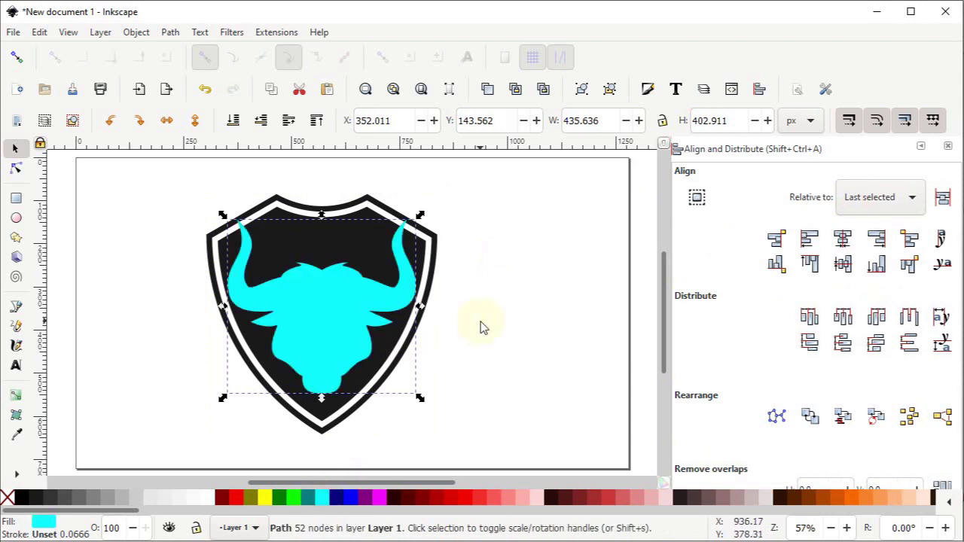
Step: Shrink the bull head slightly, keeping proportions, and raise it a little
left_click(483, 326, "ctrl")
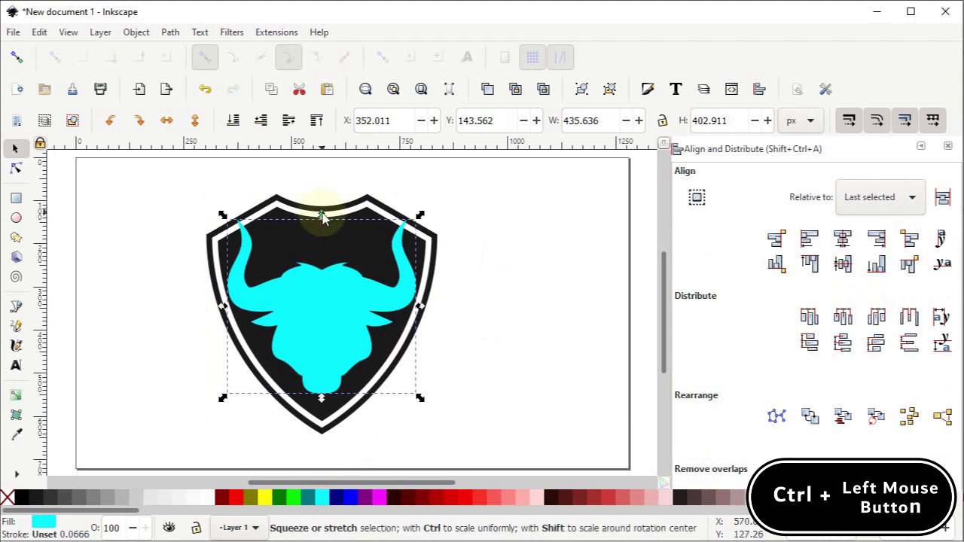
left_click_drag(322, 216, 316, 239)
left_click_drag(322, 304, 320, 301)
Step: Cut the bull head out of the shield with Path > Difference
left_click_drag(488, 177, 163, 454)
left_click(171, 33)
left_click(204, 124)
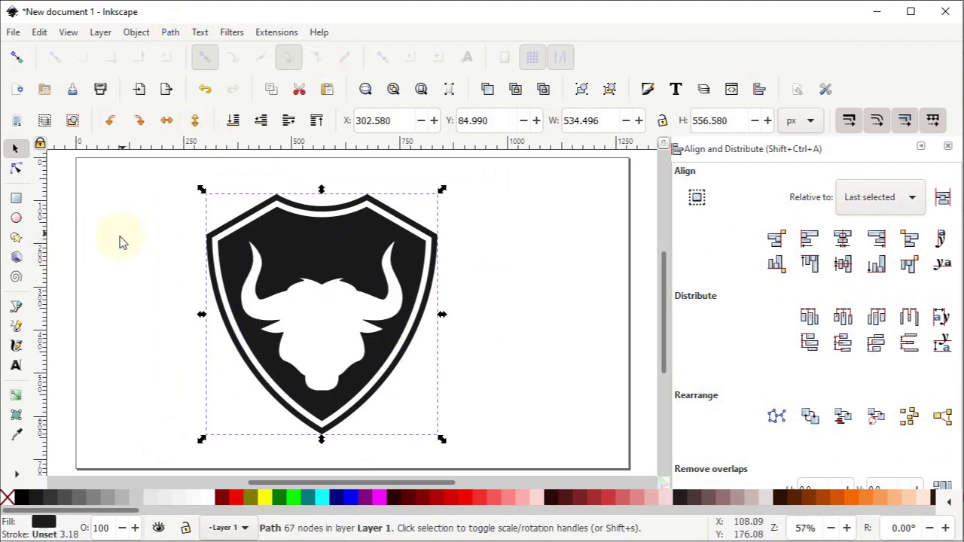
Step: Draw a small six-pointed star and move it to the shield's top centre above the bull
left_click(17, 239)
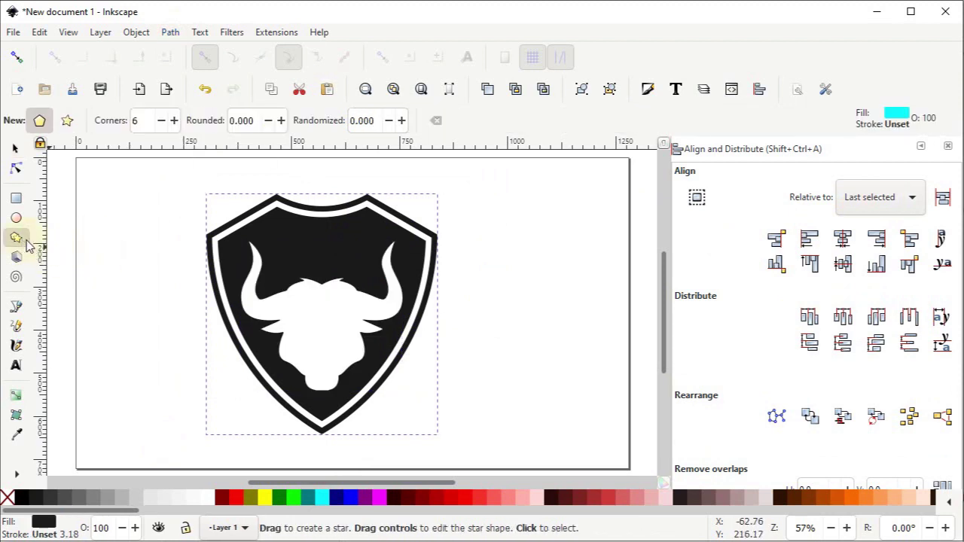
left_click(67, 123)
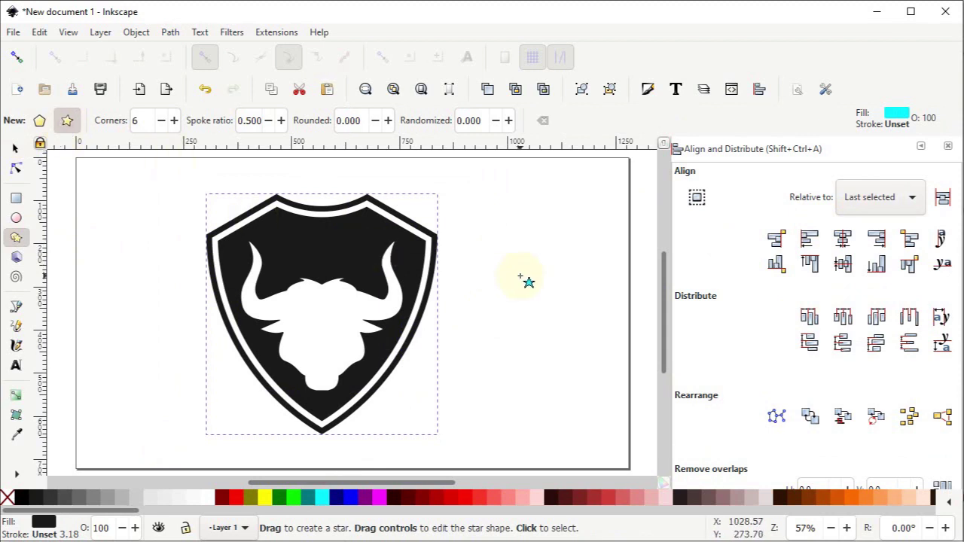
mouse_move(520, 276)
left_mouse_down()
mouse_move(526, 295)
mouse_move(522, 285)
left_mouse_up()
left_click(15, 148)
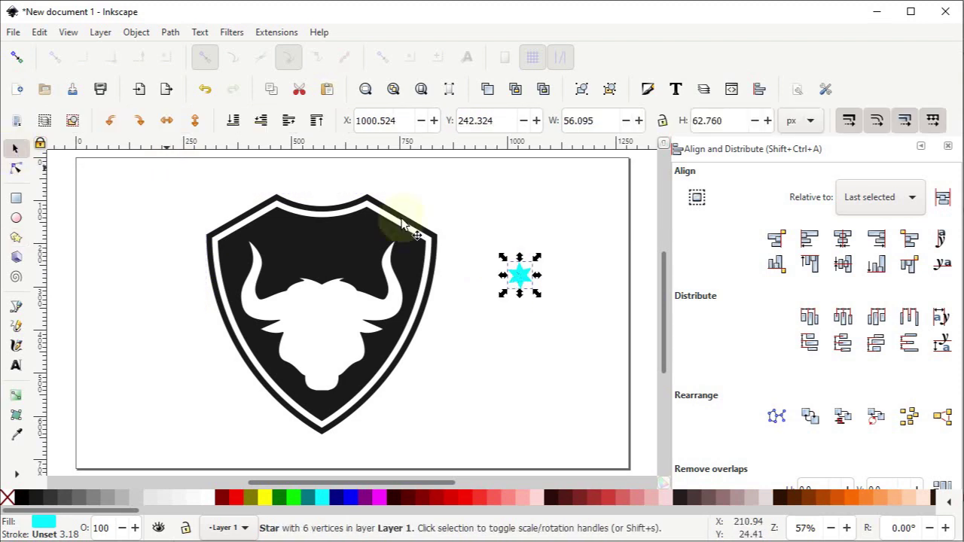
left_click_drag(518, 280, 323, 247)
Step: Duplicate the star twice, placing one copy to the right and one to the left
left_click(323, 243)
right_click(322, 241)
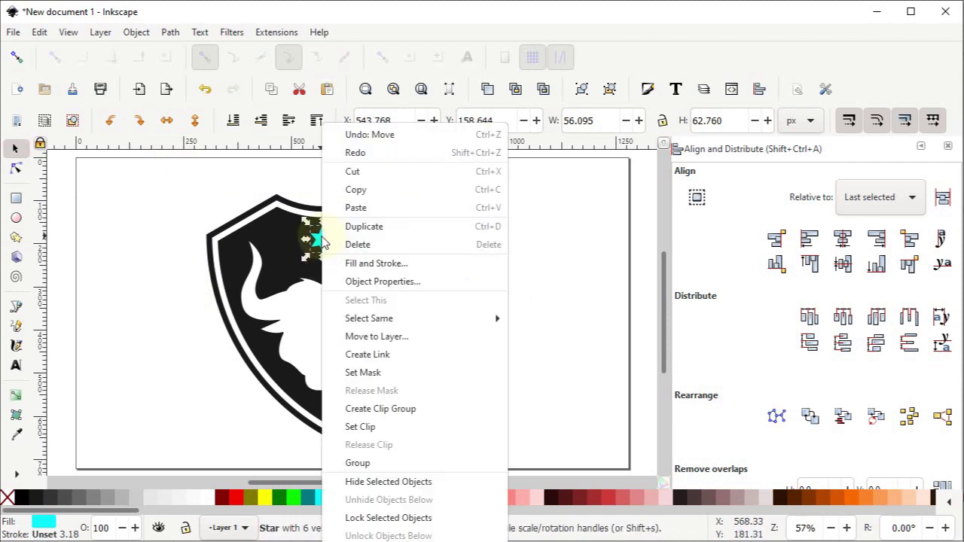
left_click(362, 228)
left_click_drag(329, 246, 368, 238)
right_click(366, 238)
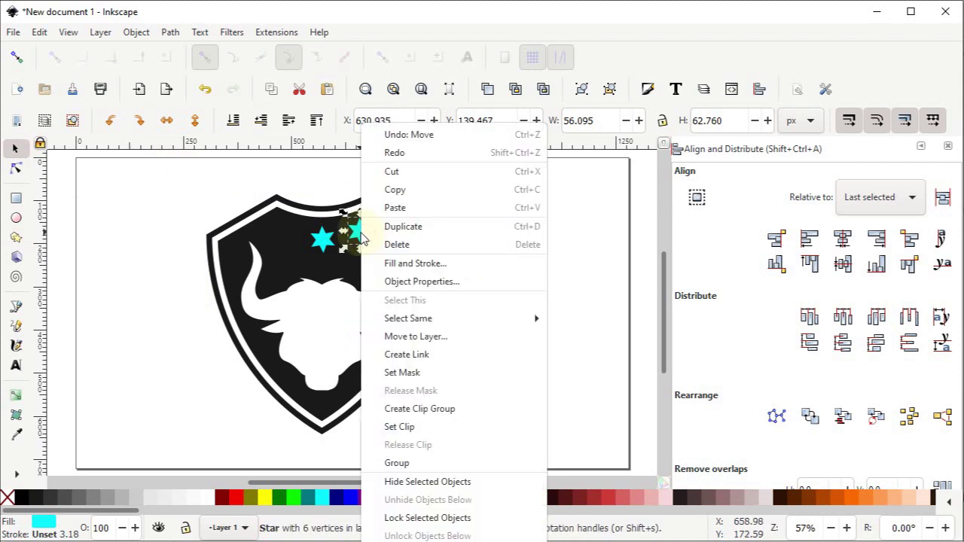
left_click(389, 235)
left_click_drag(357, 235, 286, 235)
Step: Merge the three stars into one shape with Path > Union
left_click_drag(407, 192, 265, 273)
left_click(170, 32)
left_click(195, 101)
Step: Cut the merged stars out of the shield with Path > Difference
left_click_drag(487, 172, 154, 465)
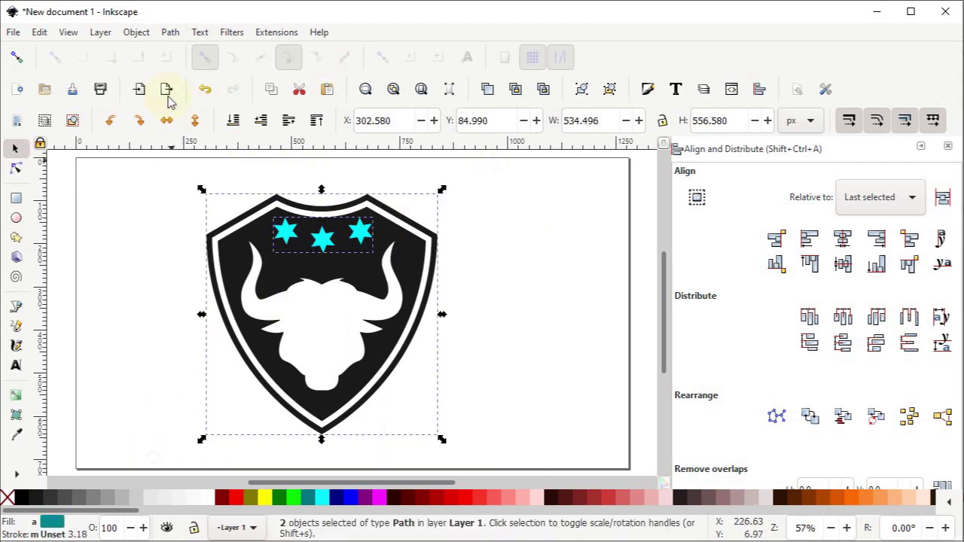
left_click(170, 32)
left_click(200, 123)
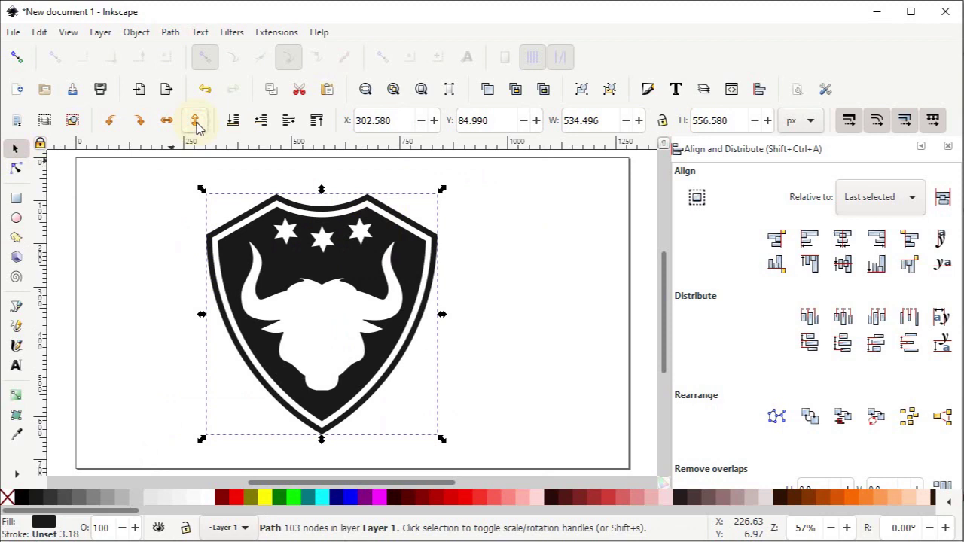